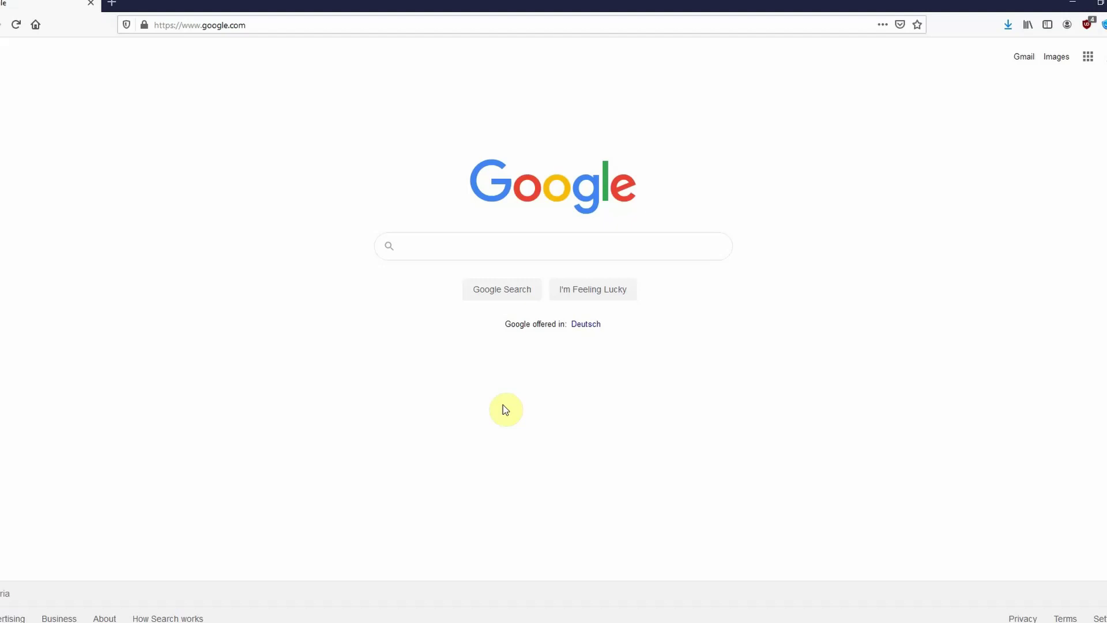
Search Google for 'google search console' and open the Search Console tools result
click(427, 243)
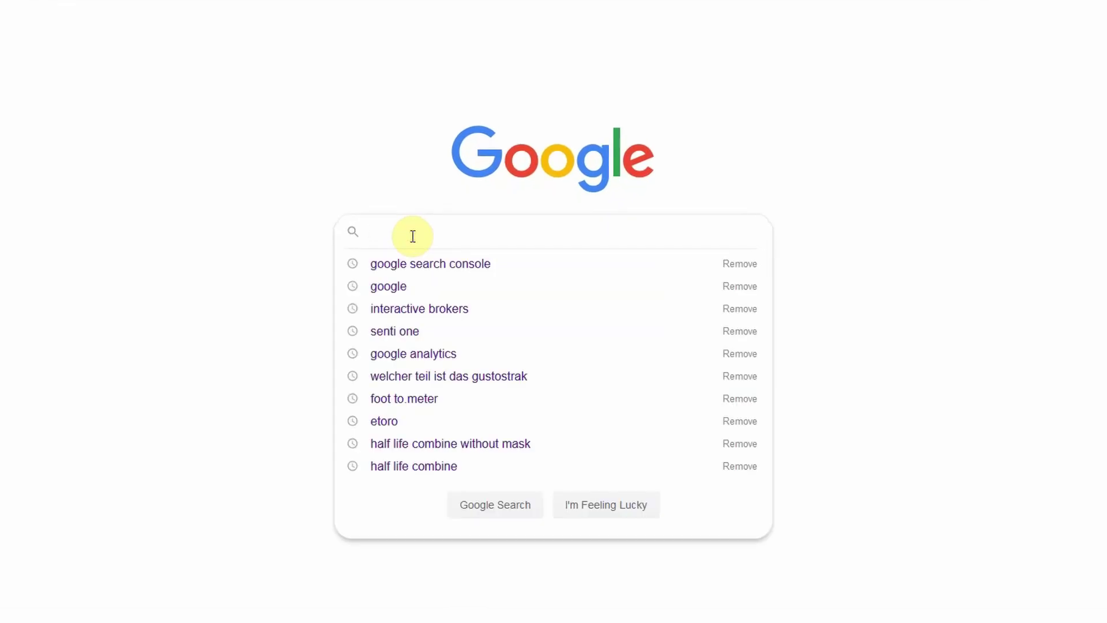
text(google s)
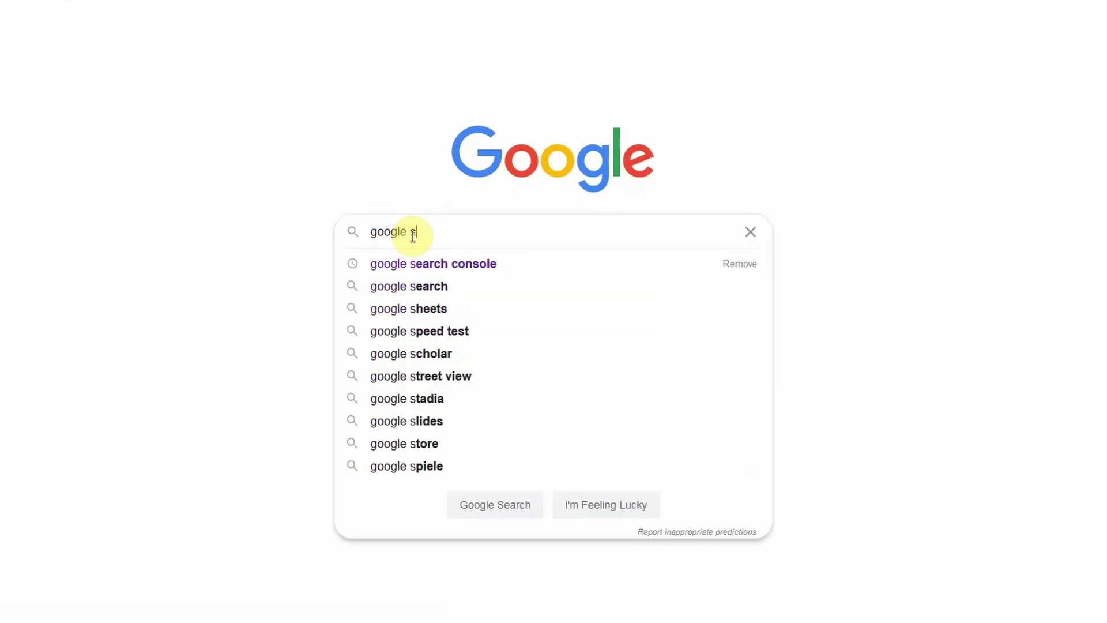
text(earch conso)
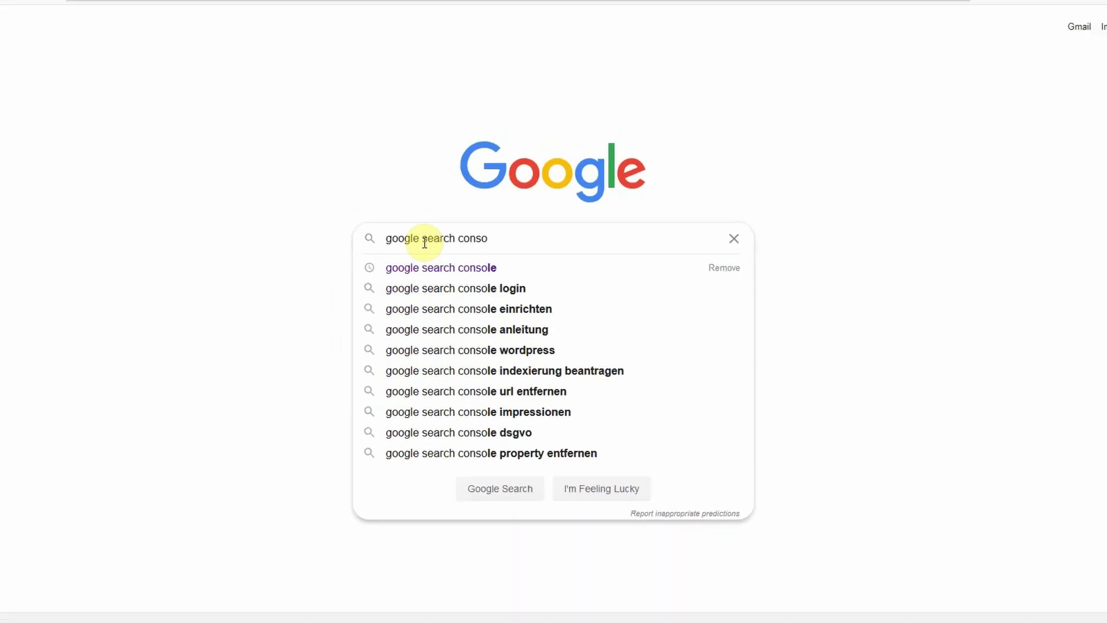
text(le)
key(Return)
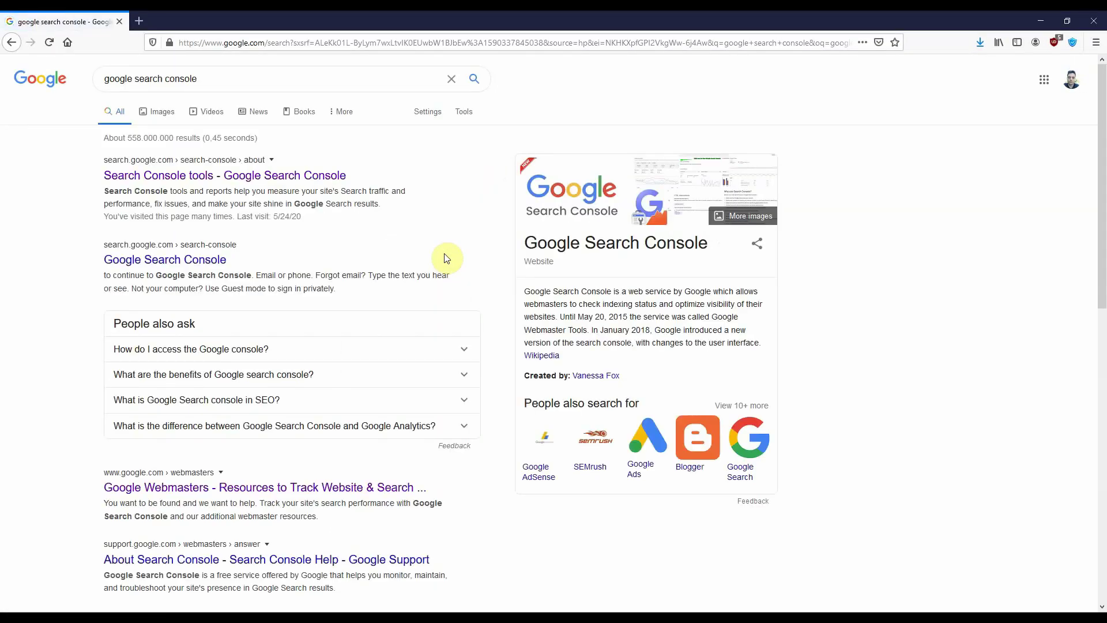
click(266, 176)
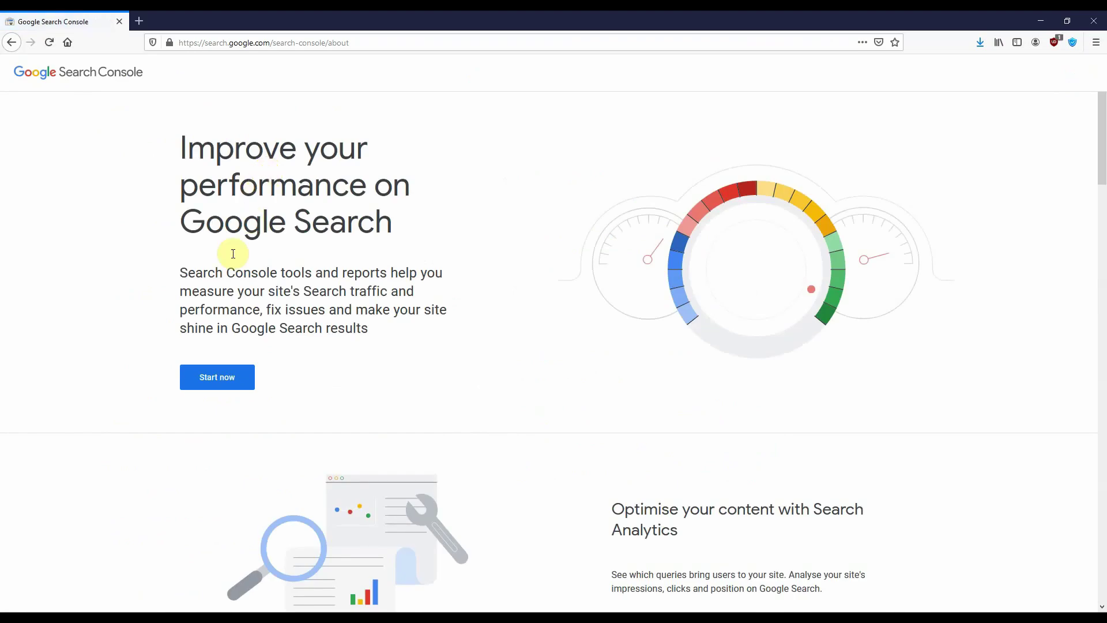
Use 'Start now' to enter Search Console and load the contentbrainy.com Overview
click(225, 384)
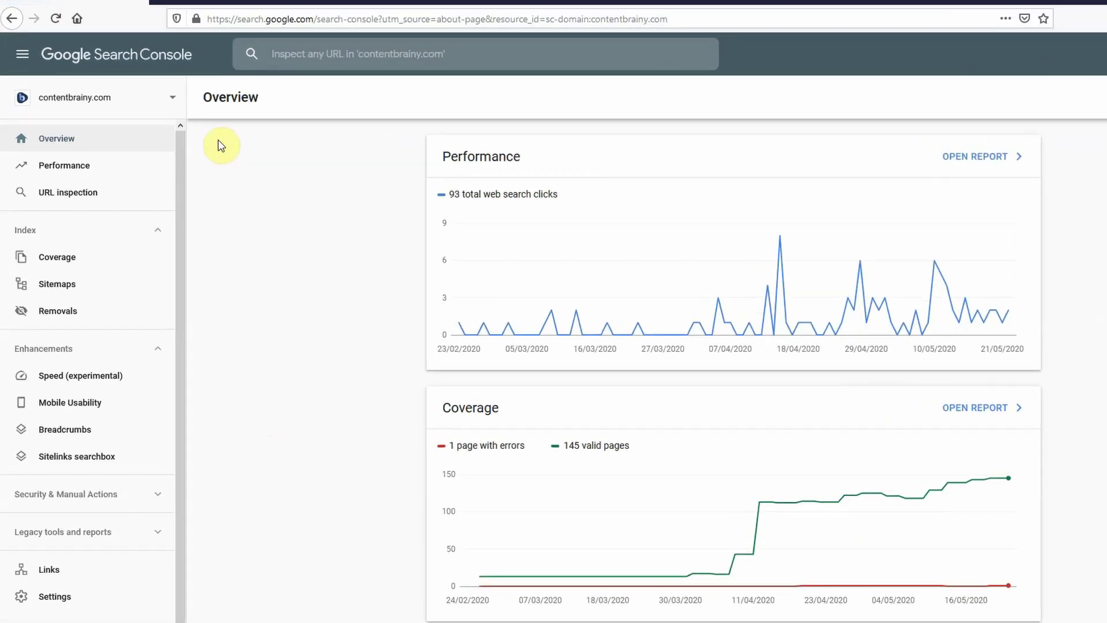
Expand the sidebar property selector to list contentbrainy.com, studitech.com and bytesip
click(209, 85)
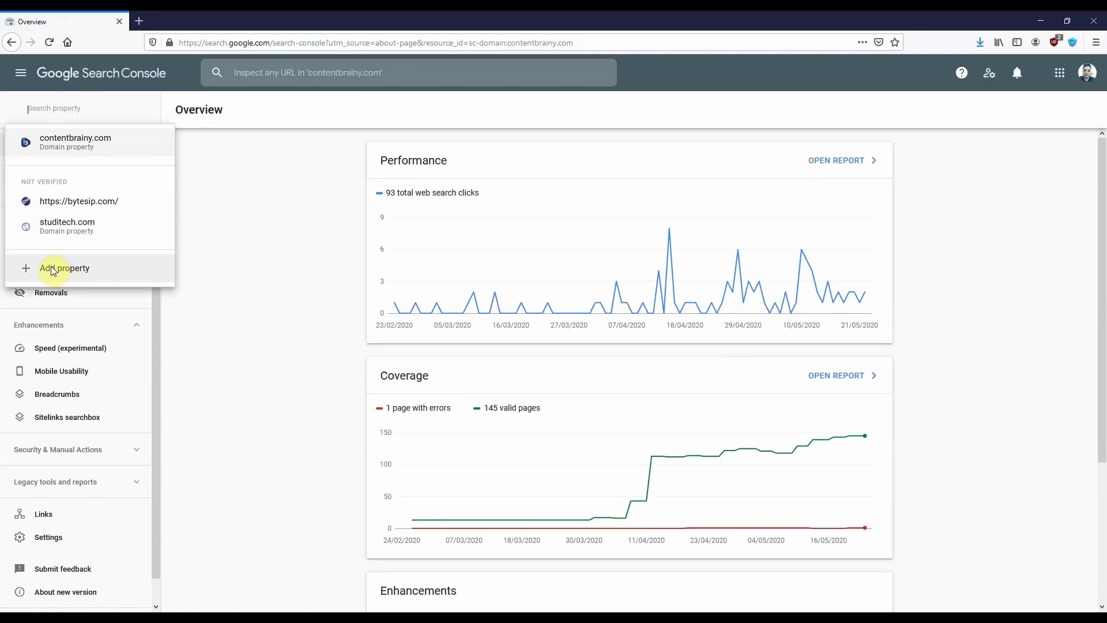
Choose 'Add property' to get the Domain versus URL prefix dialog
click(51, 269)
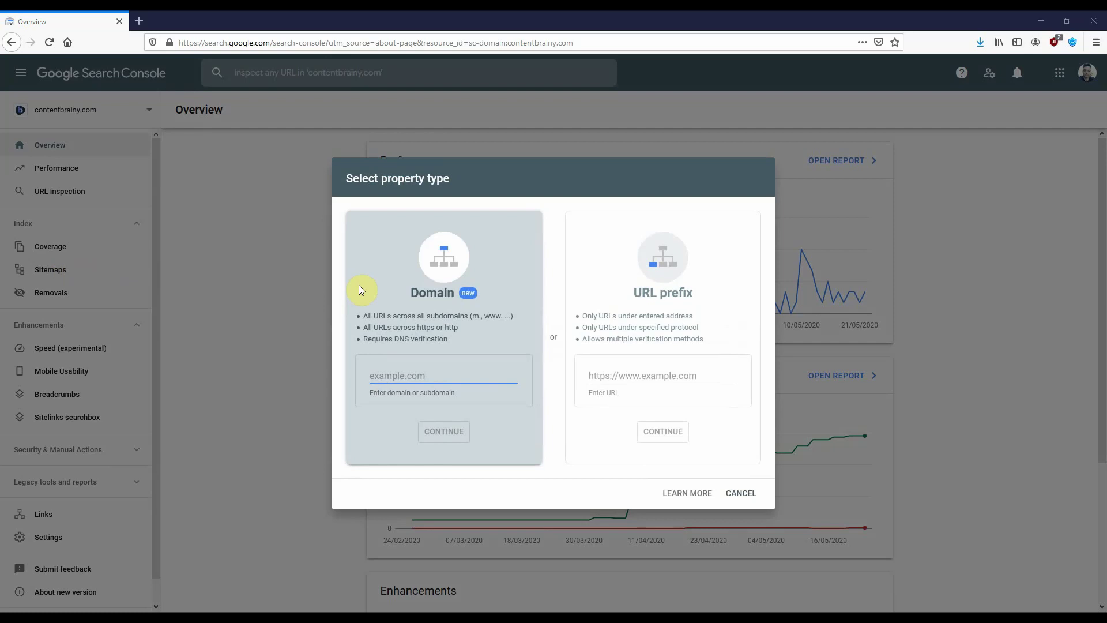
Enter studitech.com as a Domain property and continue to DNS verification
click(359, 285)
click(407, 375)
text(studite)
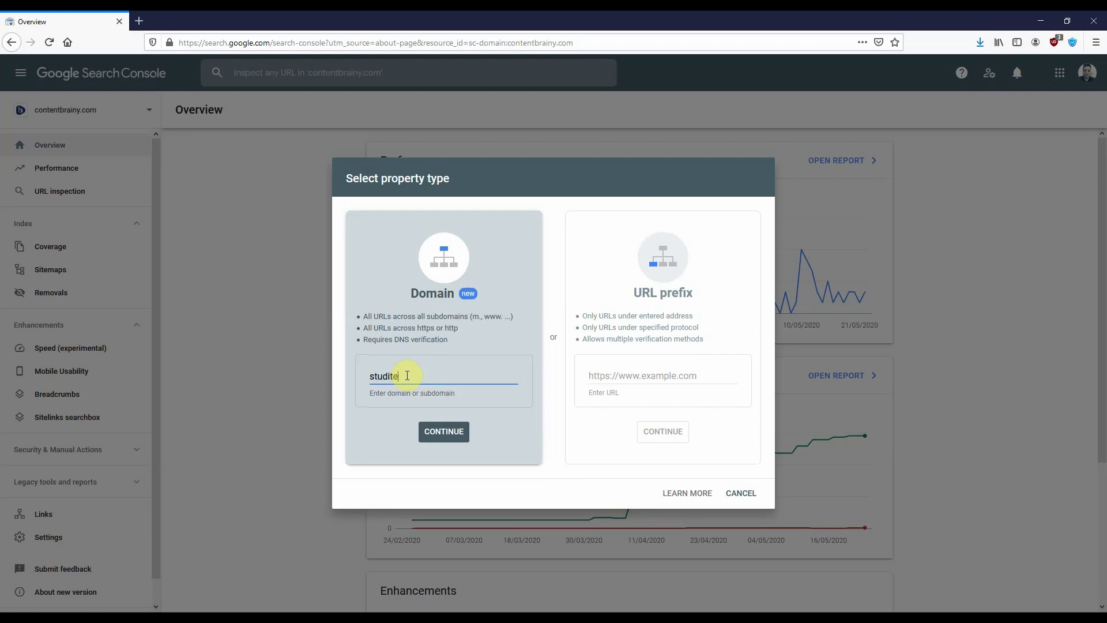
text(ch.com)
click(440, 432)
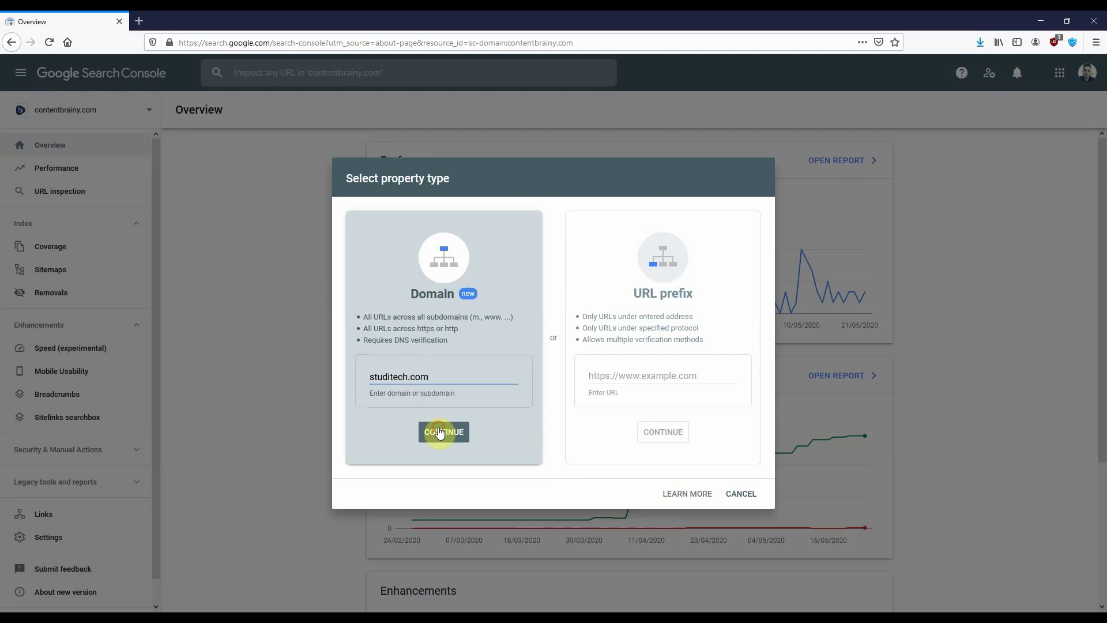
click(440, 432)
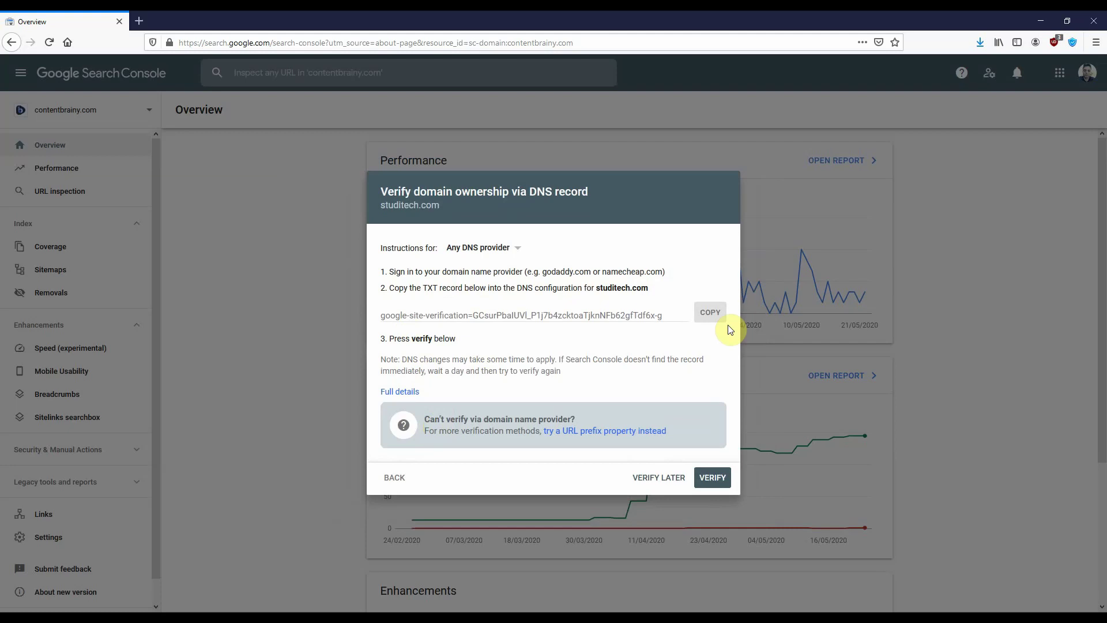
Copy the studitech.com TXT verification record to the clipboard
click(710, 313)
click(710, 313)
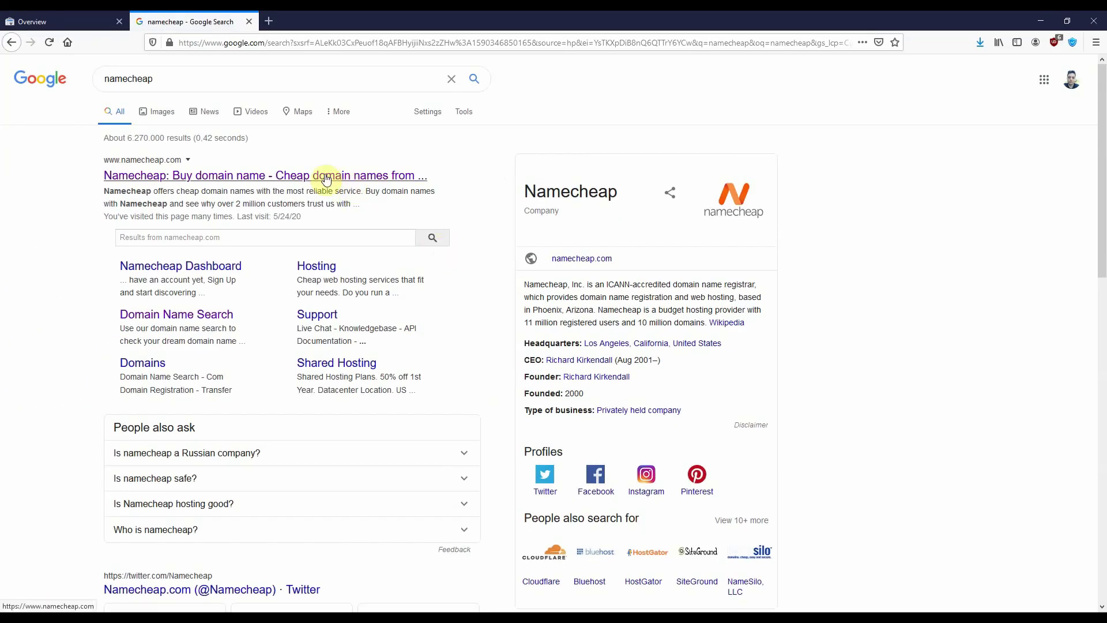
click(326, 176)
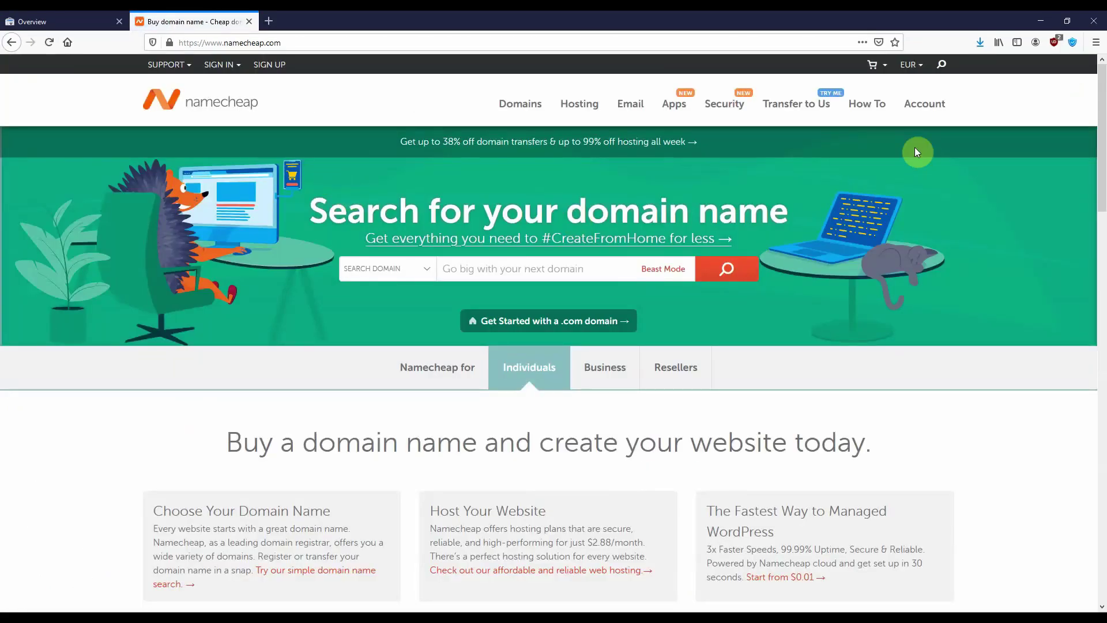
mouse_move(925, 103)
click(905, 137)
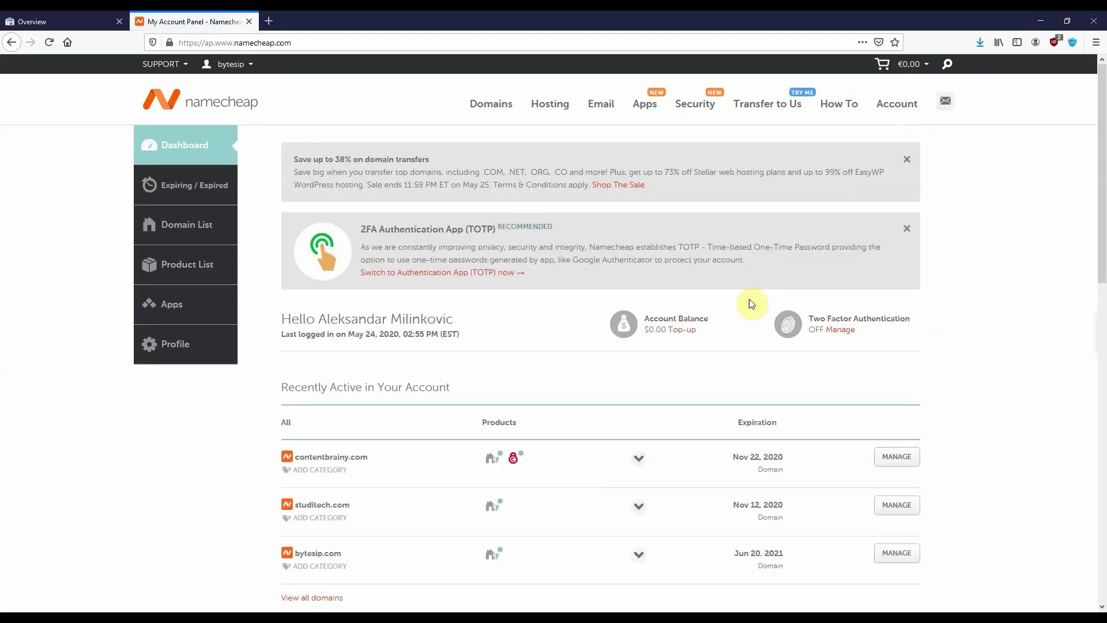
scroll(756, 309, down, 1)
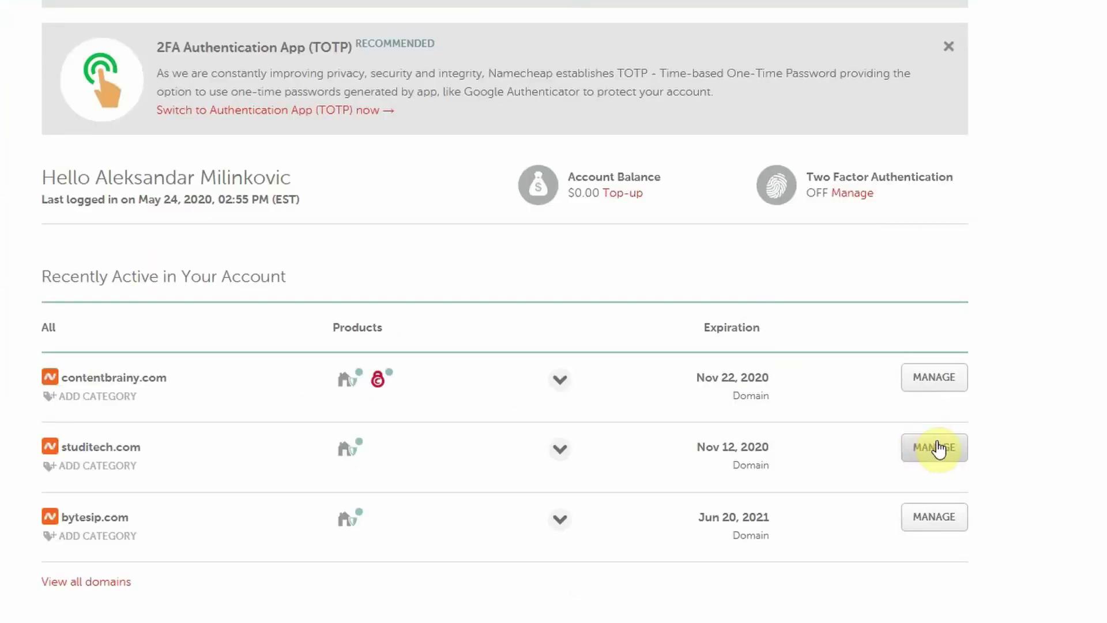
click(899, 449)
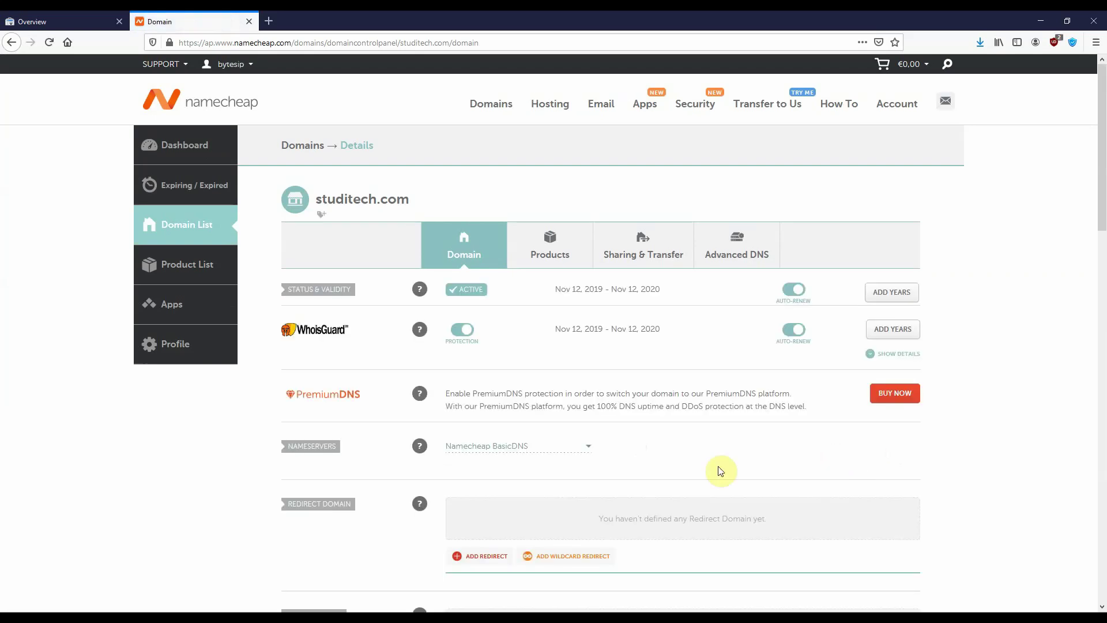
click(590, 446)
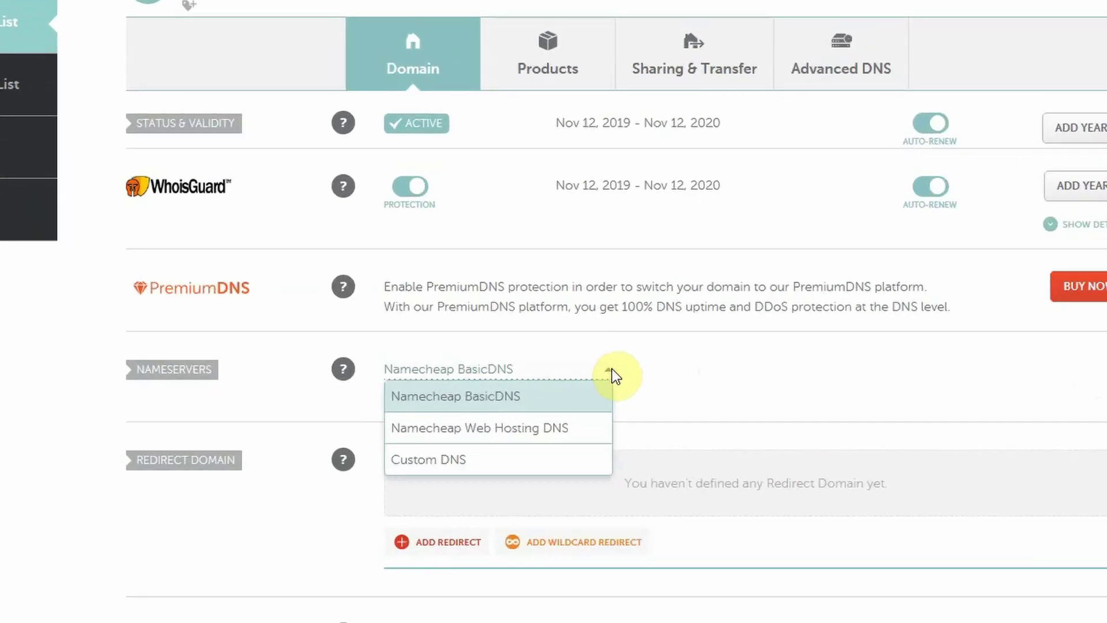
click(610, 370)
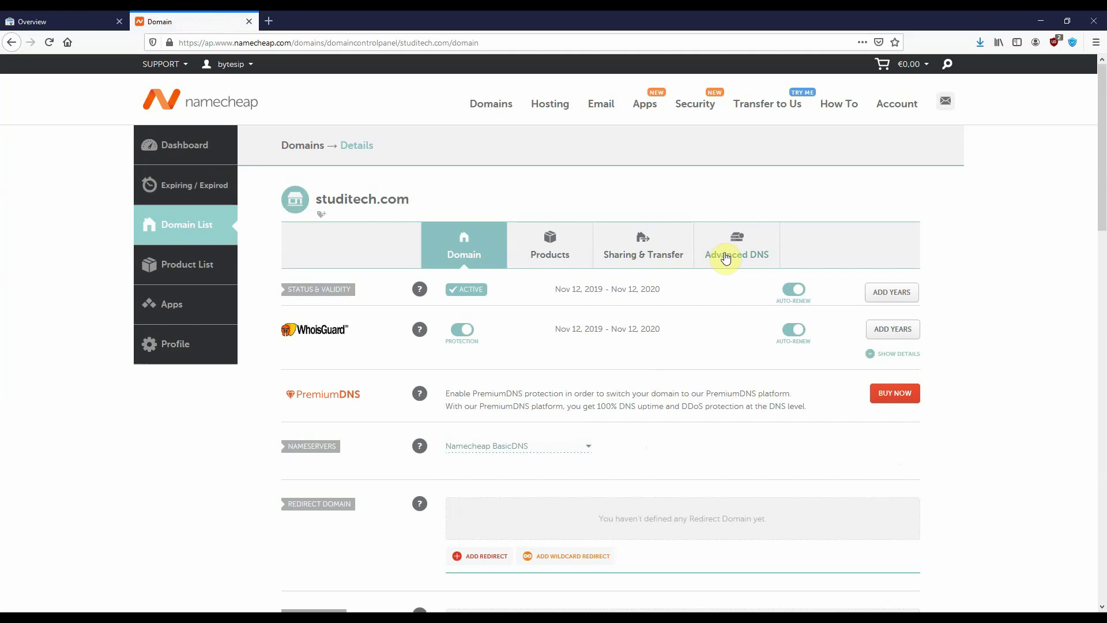
On the Advanced DNS tab, delete the old TXT verification record and confirm
click(726, 258)
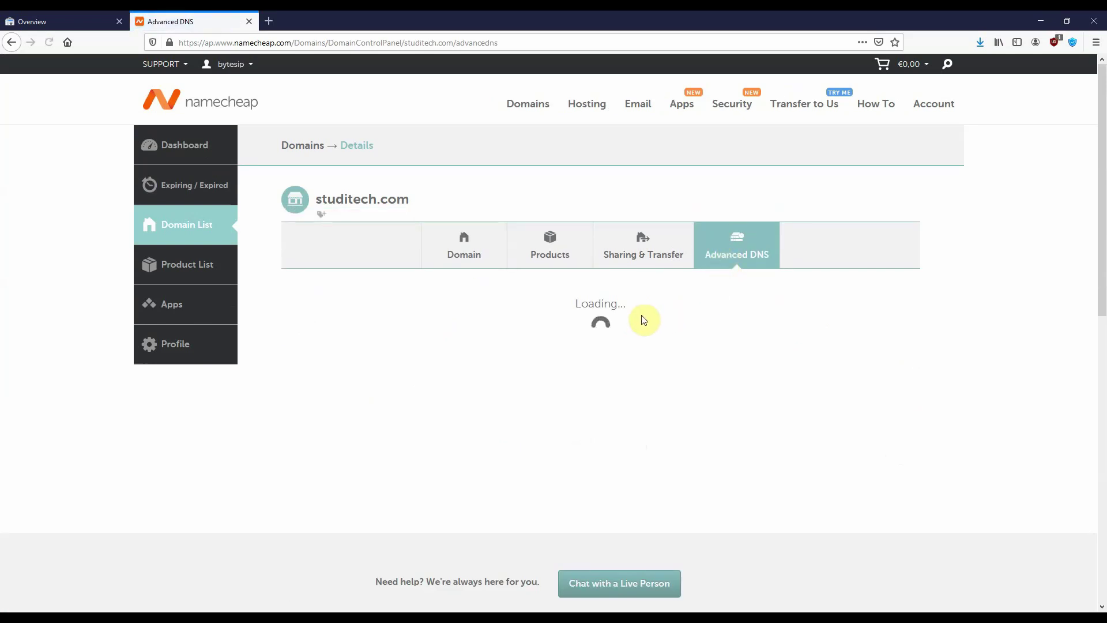
scroll(646, 332, down, 2)
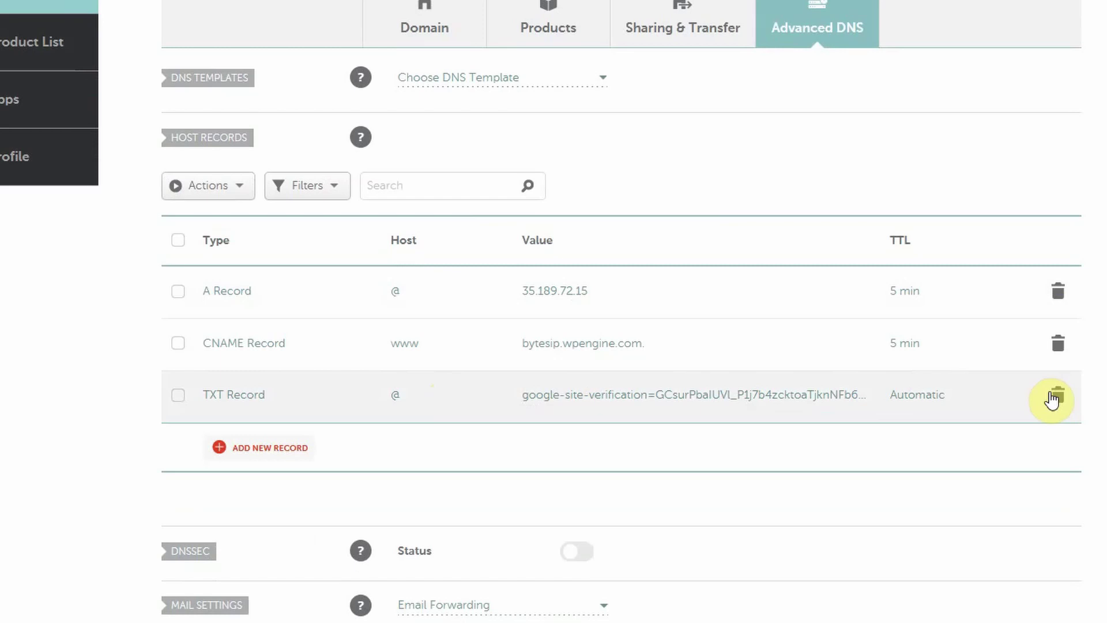
click(1061, 397)
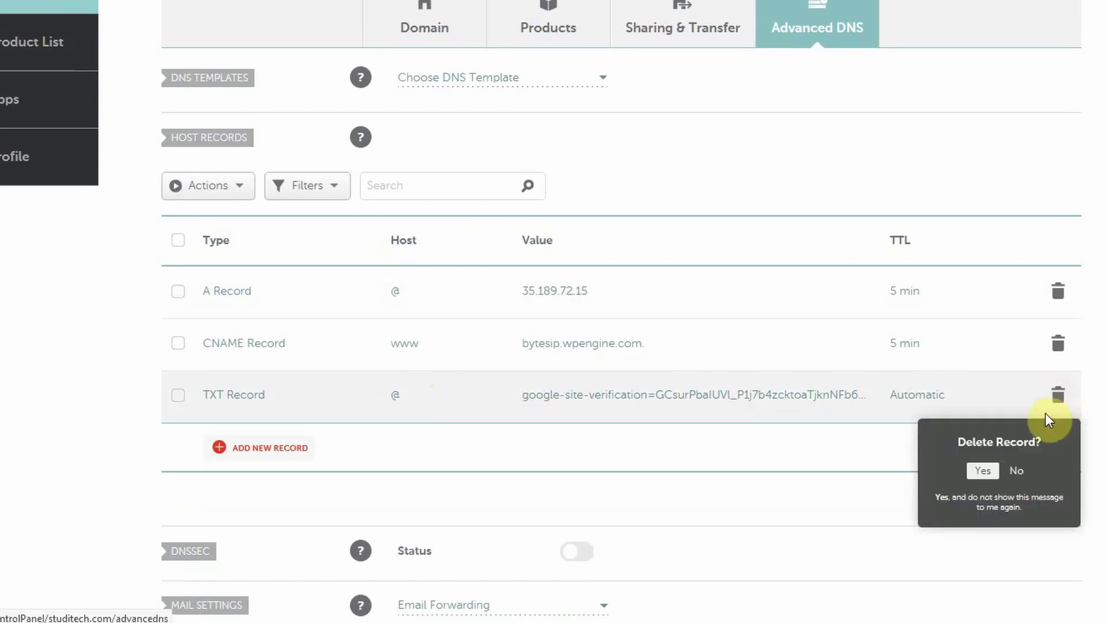
click(983, 466)
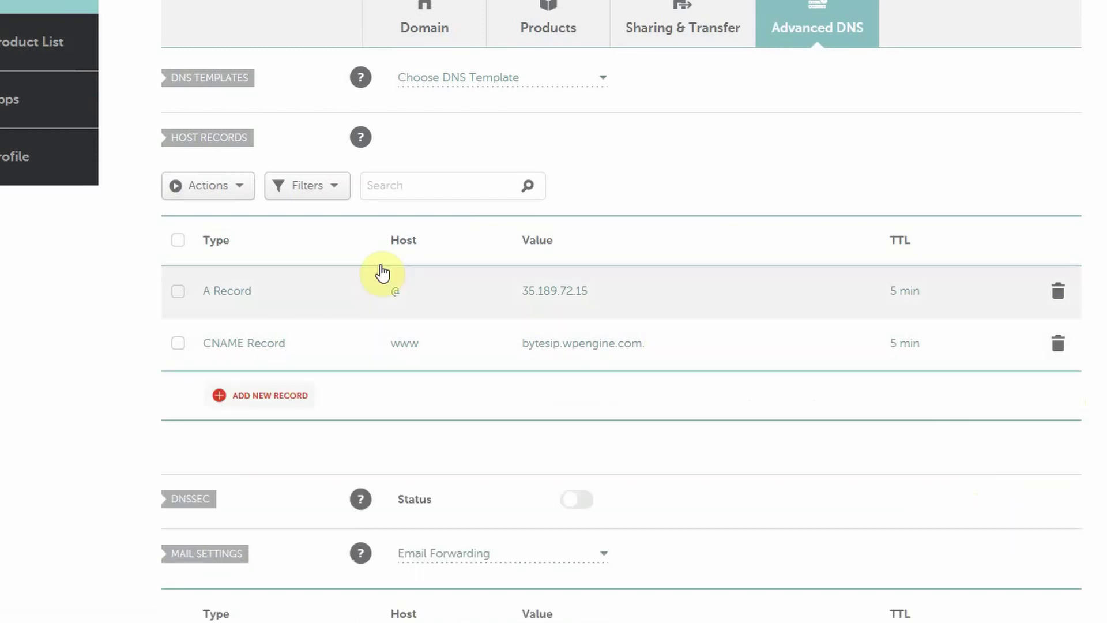
Add a TXT record, host @, with the pasted google-site-verification string, and save
click(222, 185)
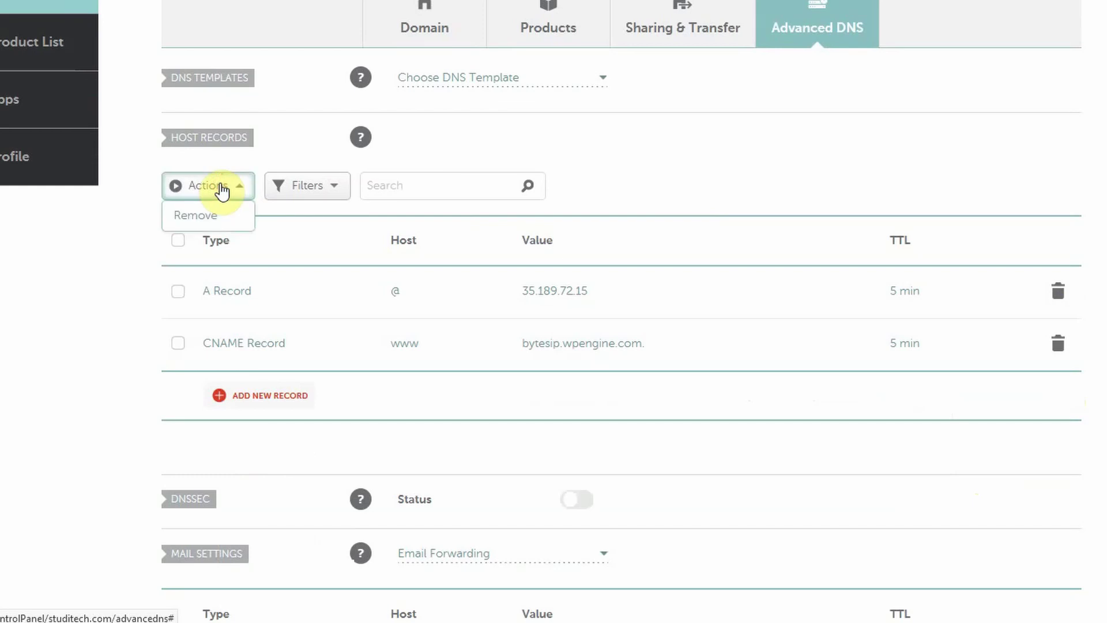
click(261, 397)
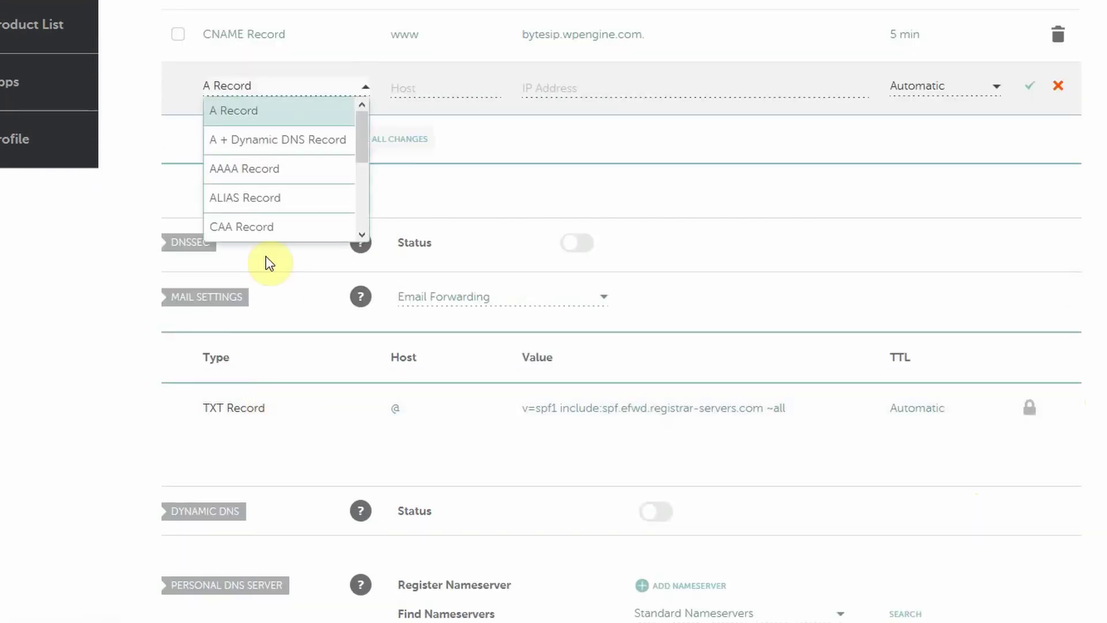
scroll(276, 191, down, 3)
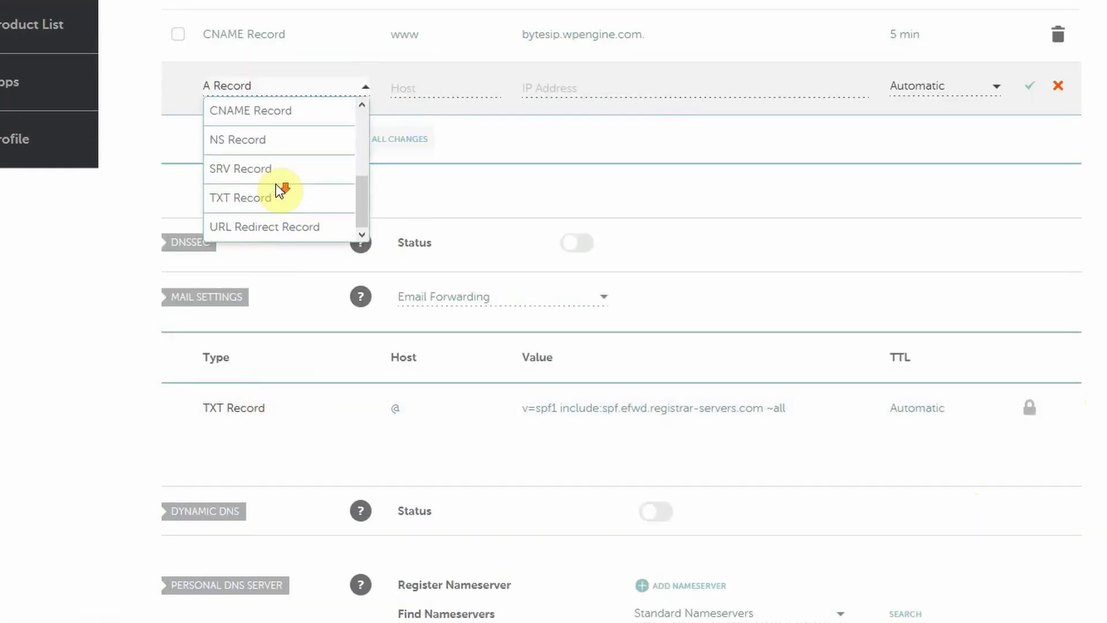
click(242, 199)
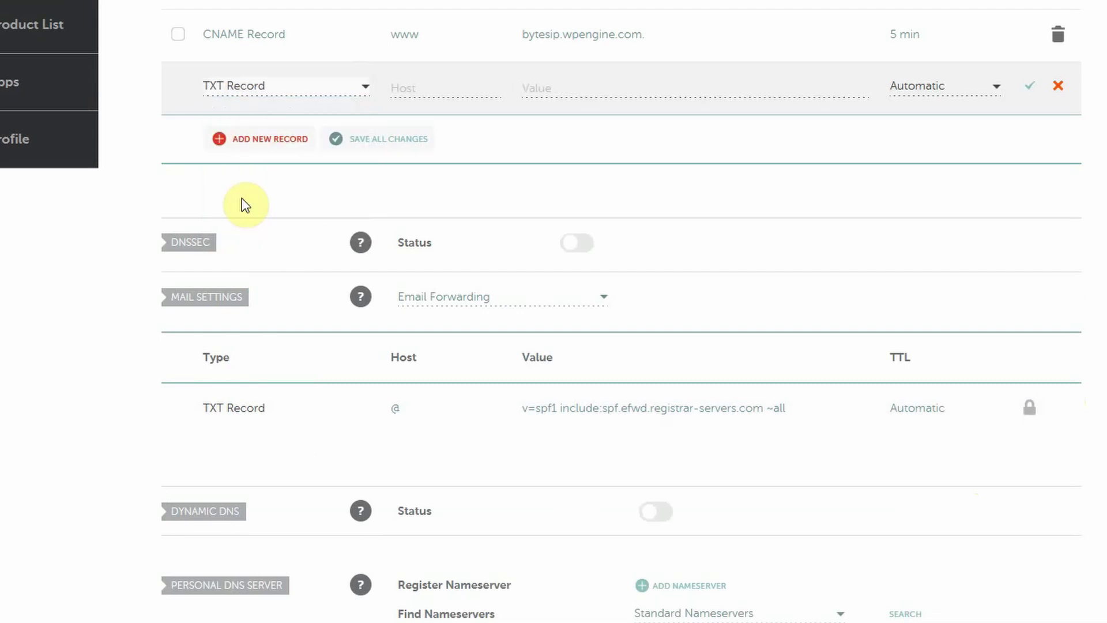
click(443, 88)
text(@)
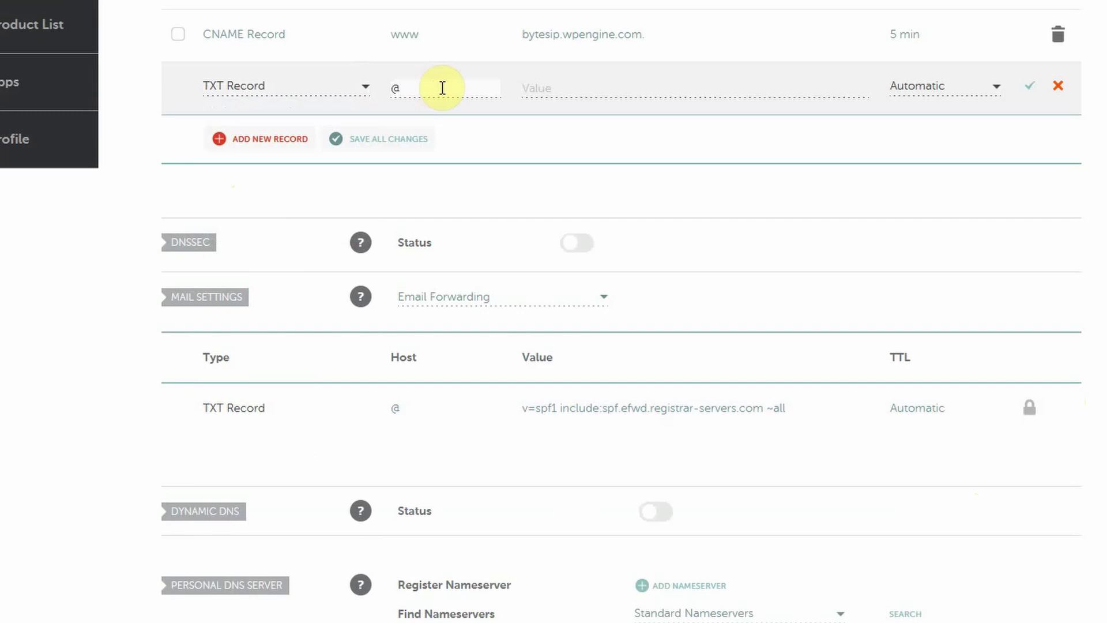
click(564, 85)
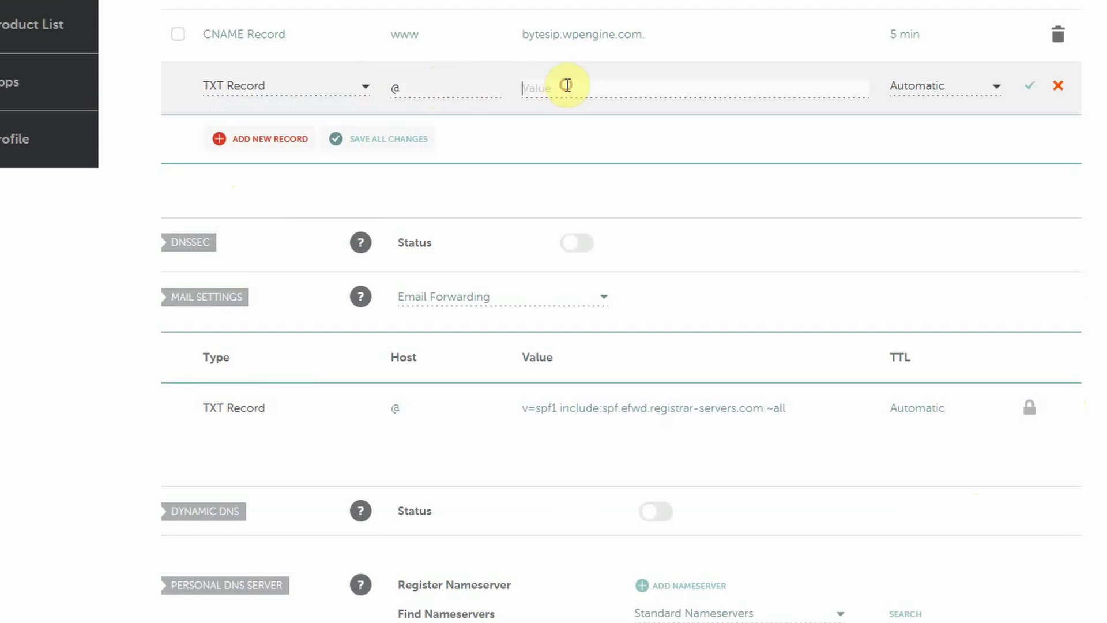
right_click(567, 86)
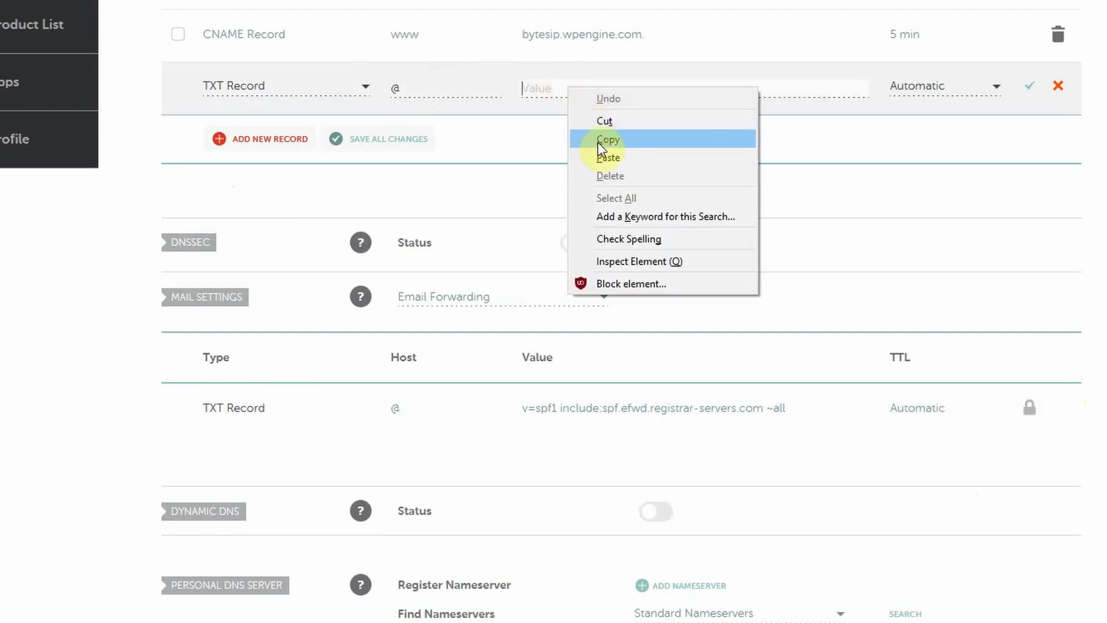
click(577, 153)
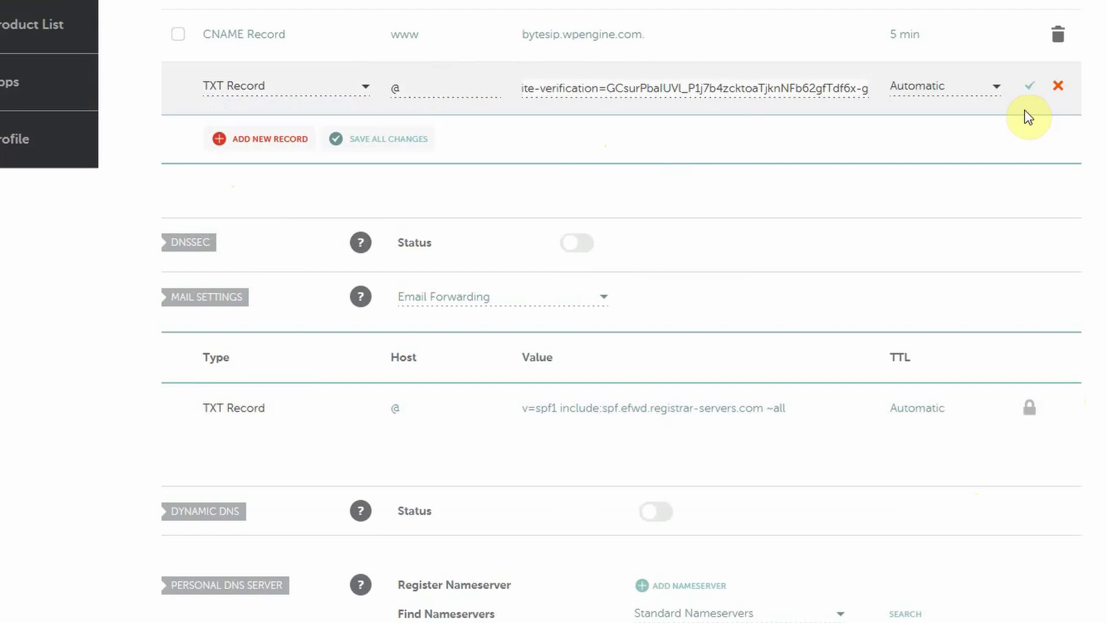
click(1032, 86)
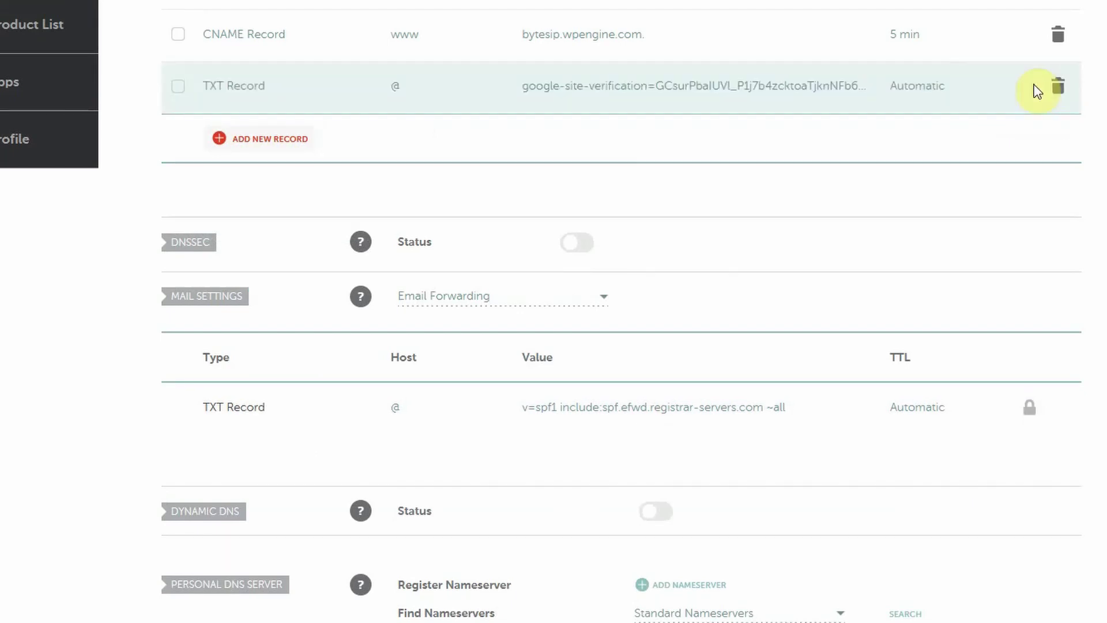
scroll(1038, 91, up, 5)
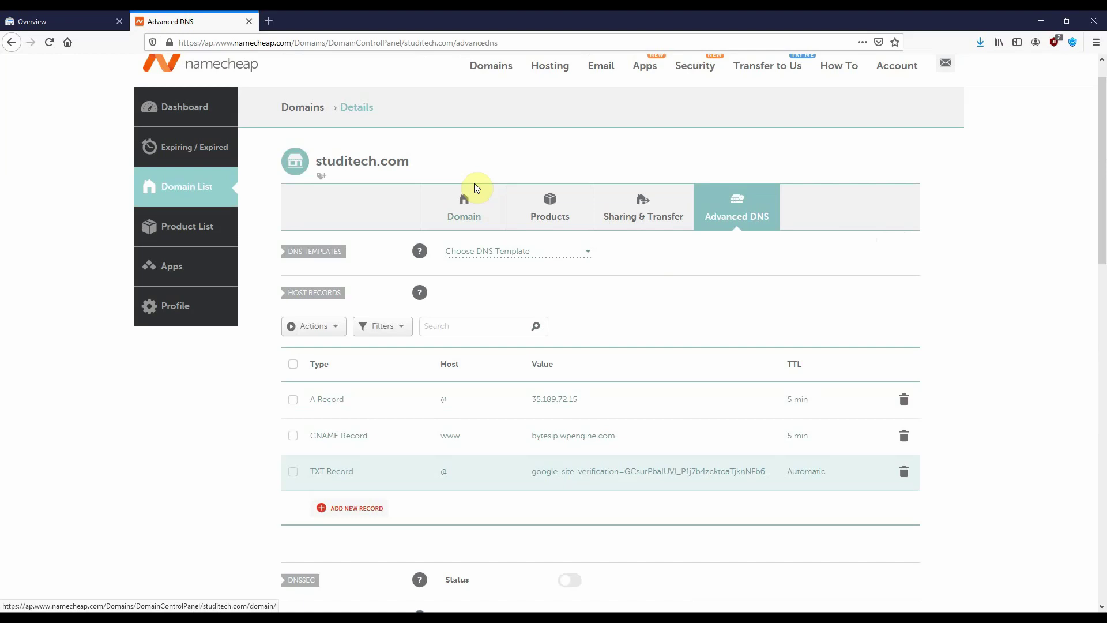
Back in Search Console, run VERIFY on the studitech.com DNS ownership dialog
click(79, 22)
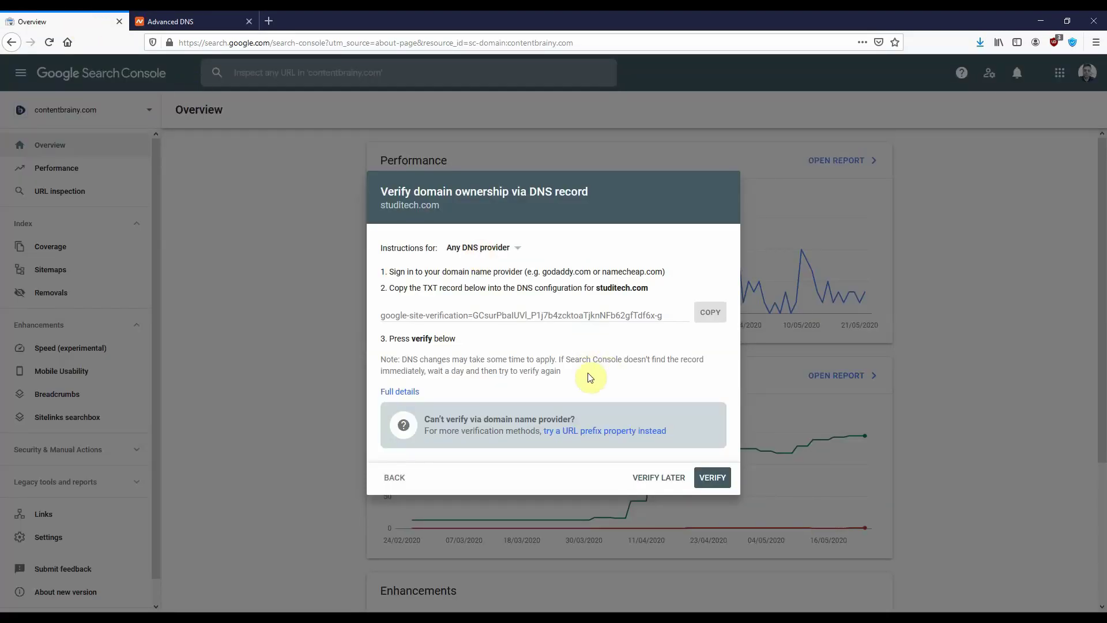
click(712, 477)
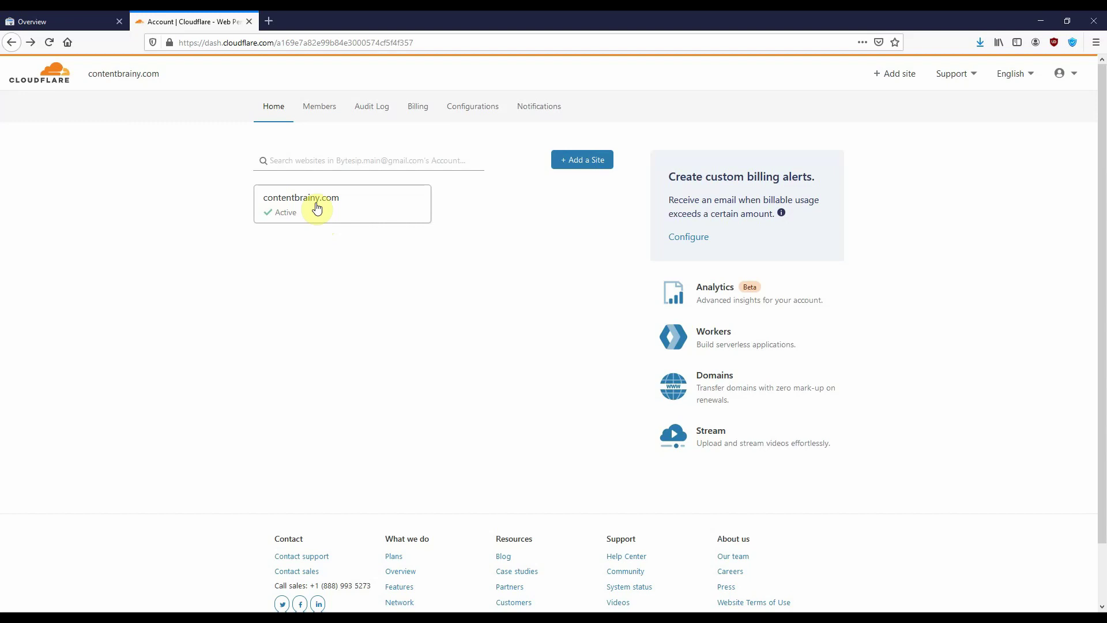
Open the contentbrainy.com site in Cloudflare and go to its DNS records
click(316, 207)
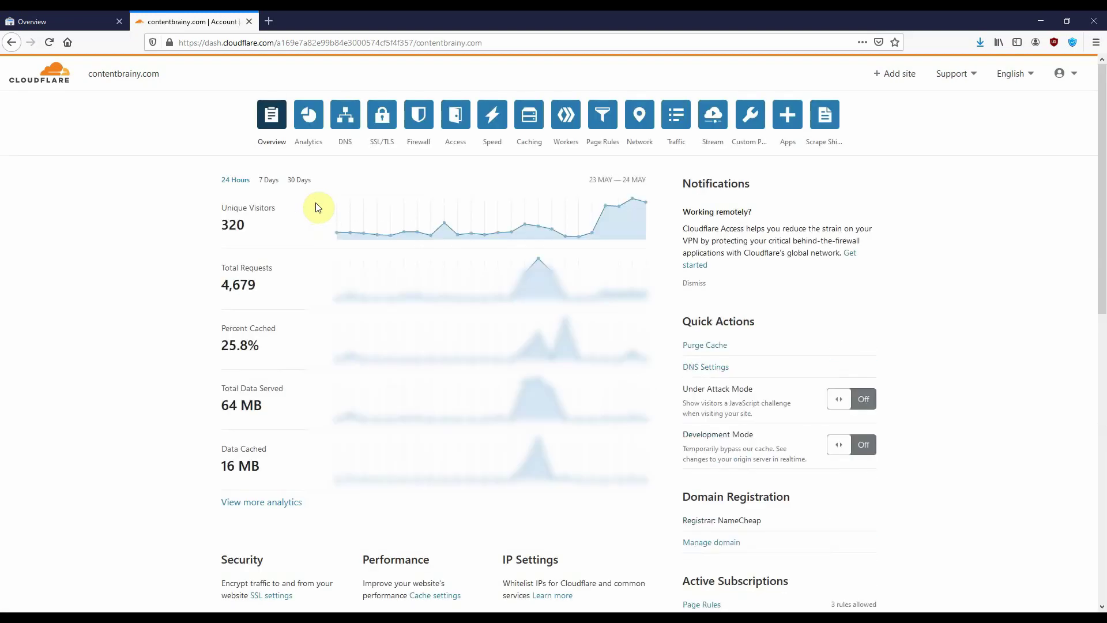
click(348, 127)
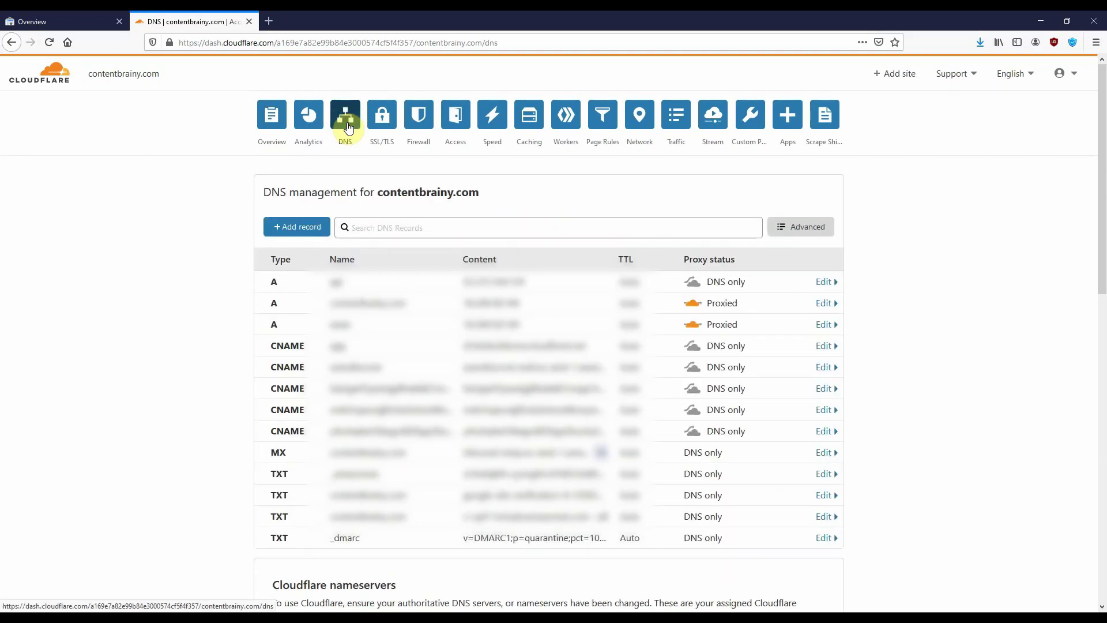
Save a new TXT record named @ holding the pasted google-site-verification string
click(358, 227)
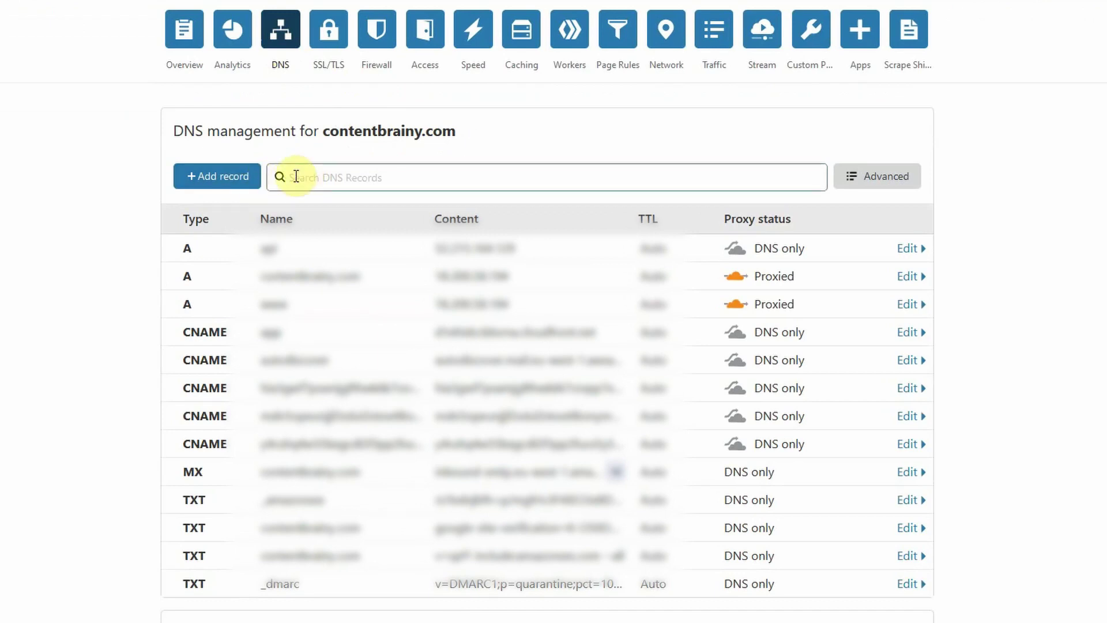
click(218, 176)
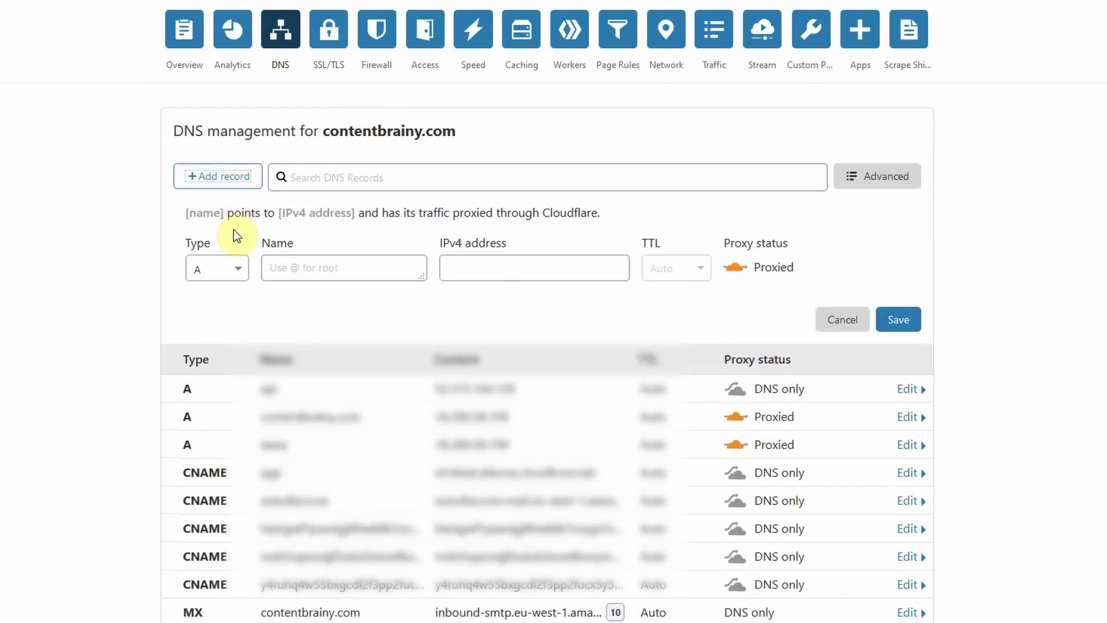
click(237, 270)
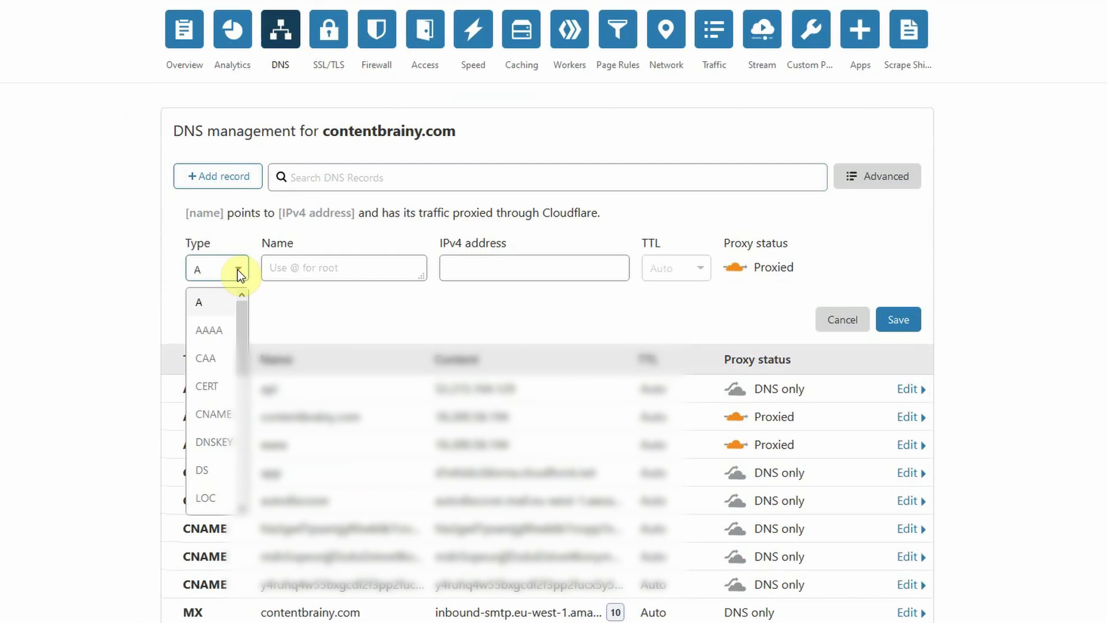
scroll(213, 391, down, 3)
scroll(211, 394, down, 2)
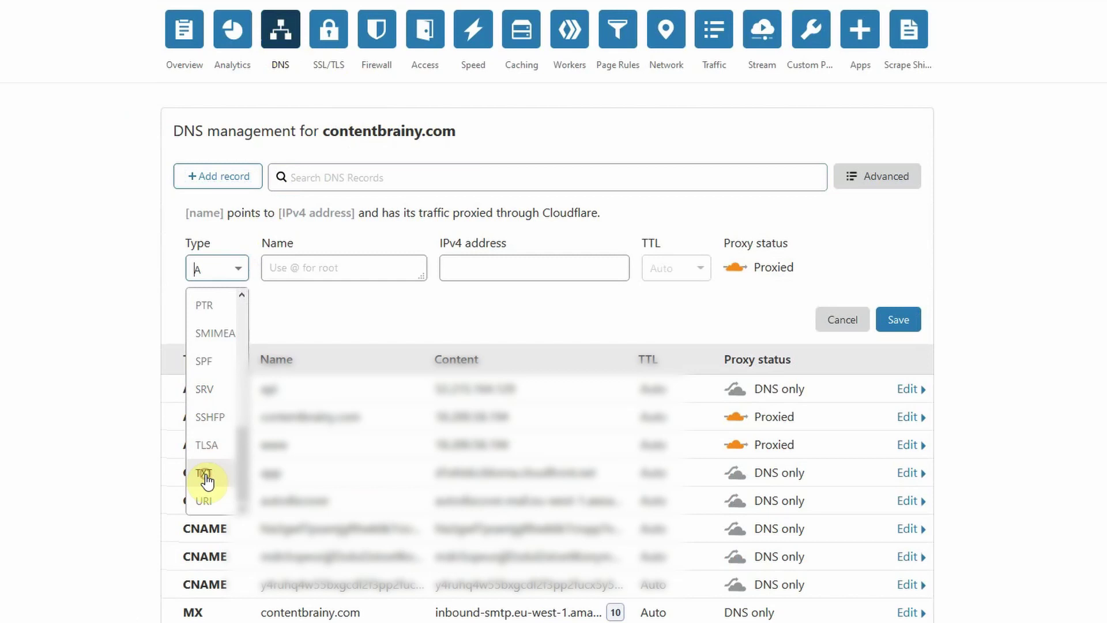
click(204, 473)
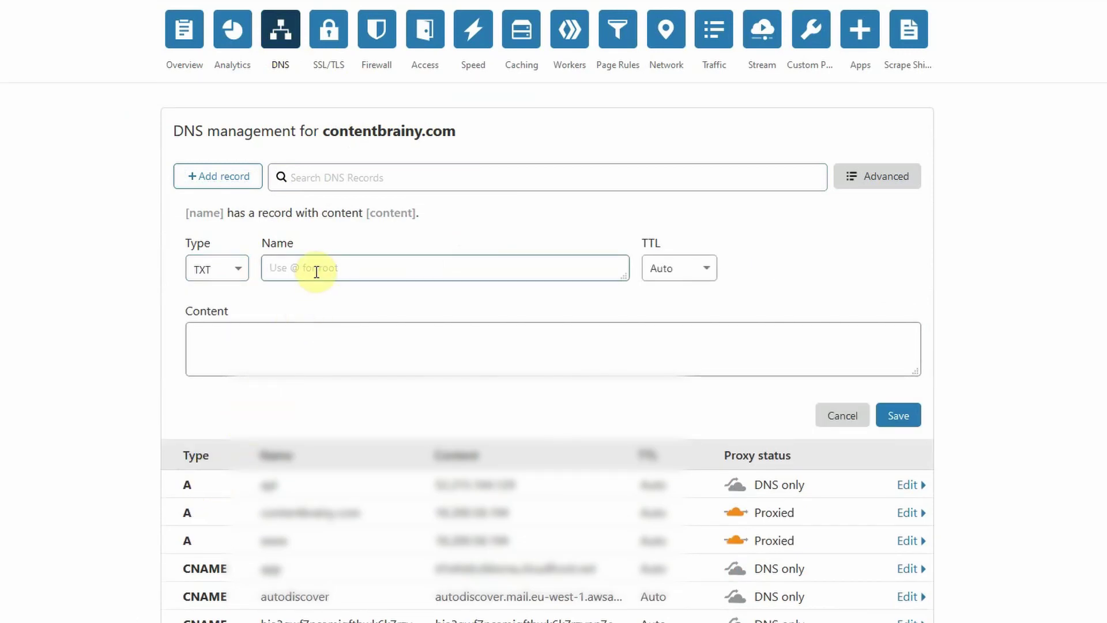
text(@↑)
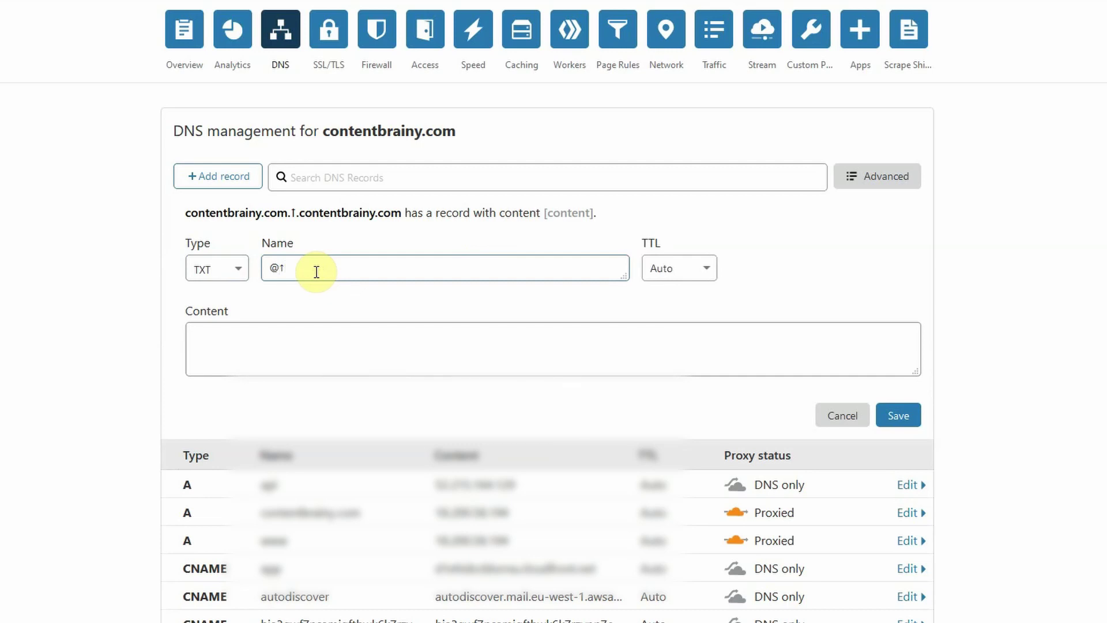
key(BackSpace)
click(292, 338)
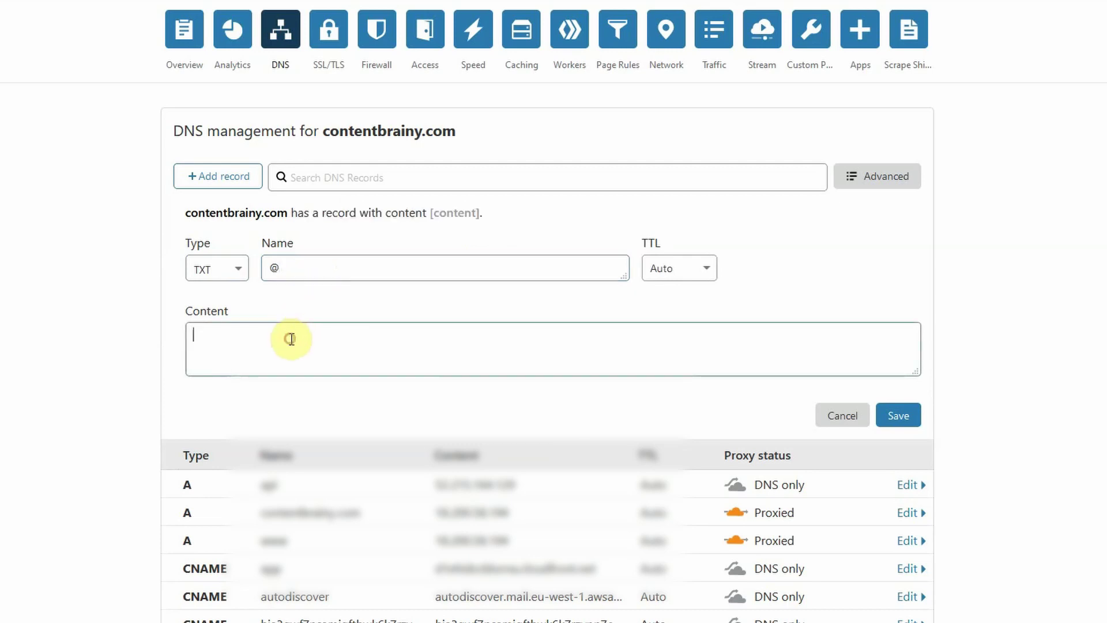
text(google-site-verification=GCsurPbaIUVl_P1j7b4zcktoaTjknNFb62gfTdf6x-g)
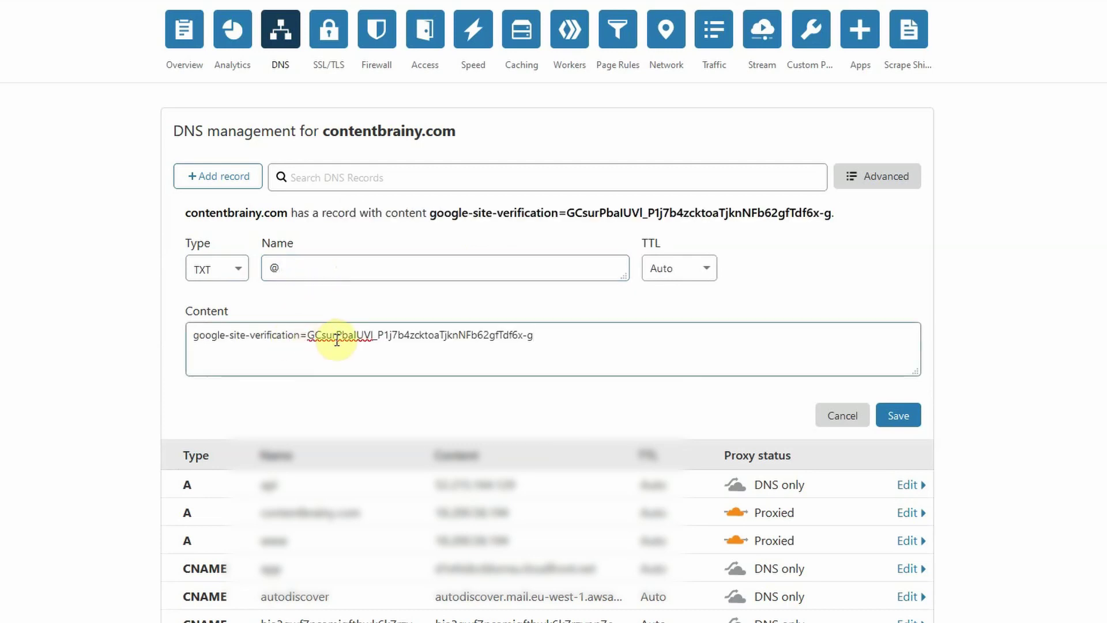
click(910, 419)
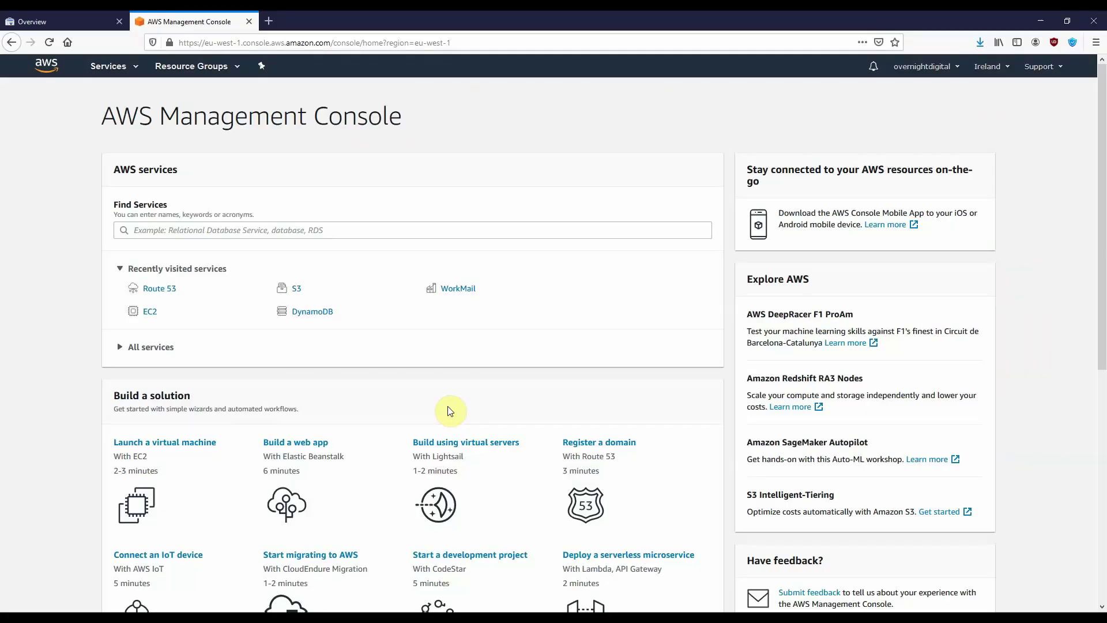
Find Route 53 by searching 'route53' and open the studitech.com hosted zone's record sets
click(123, 69)
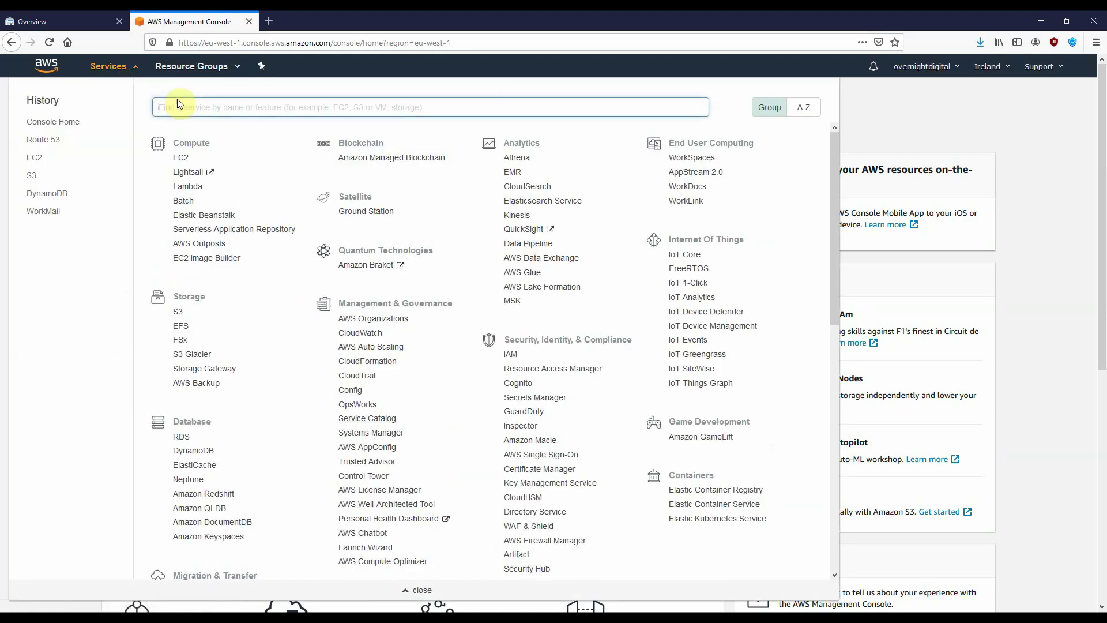
text(route5)
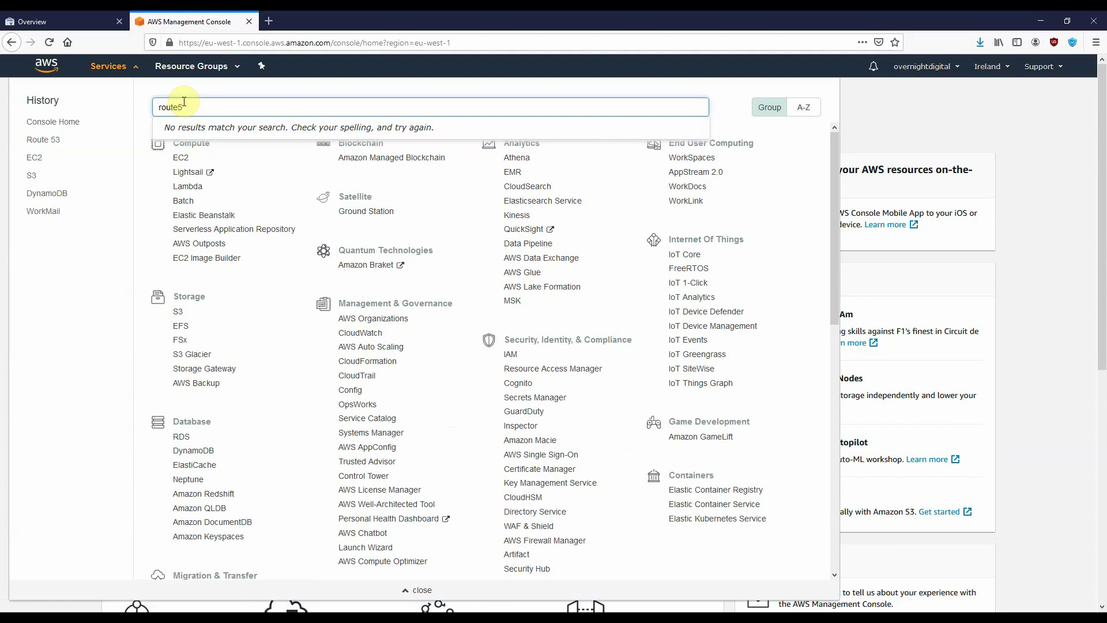
text(3)
click(187, 128)
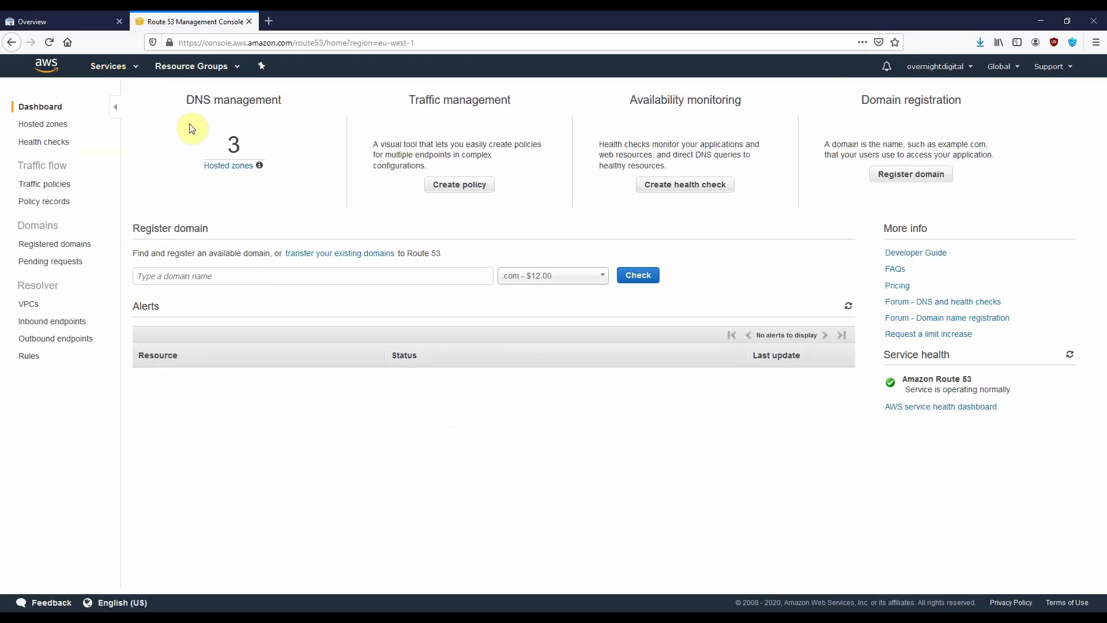
click(233, 165)
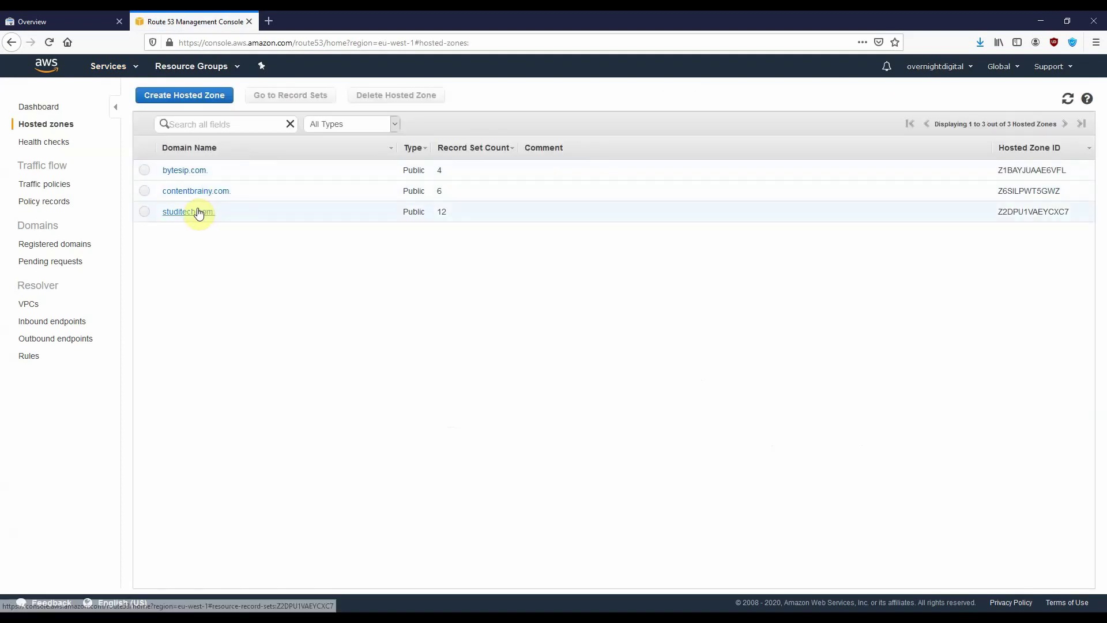
click(199, 212)
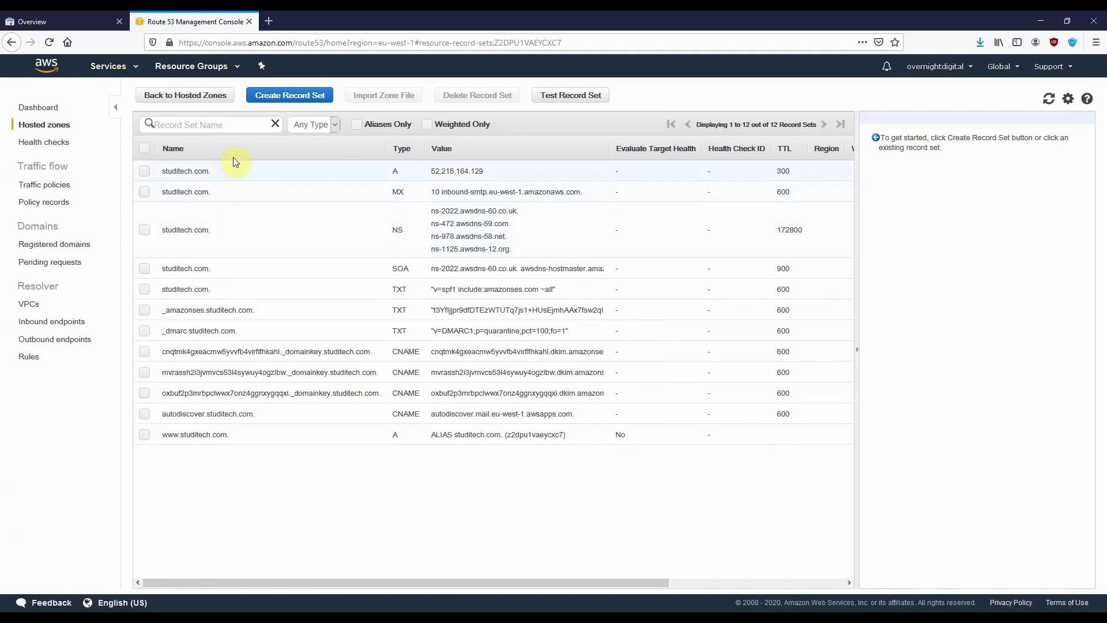
Submit a new TXT – Text record set with the pasted, quoted google-site-verification value
click(280, 98)
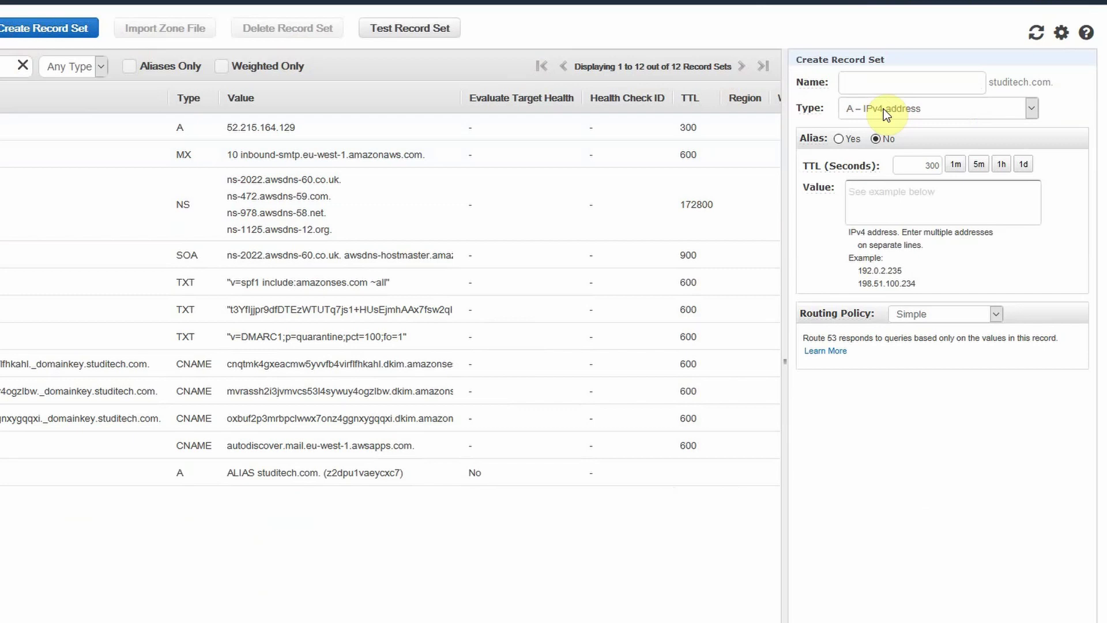
click(884, 109)
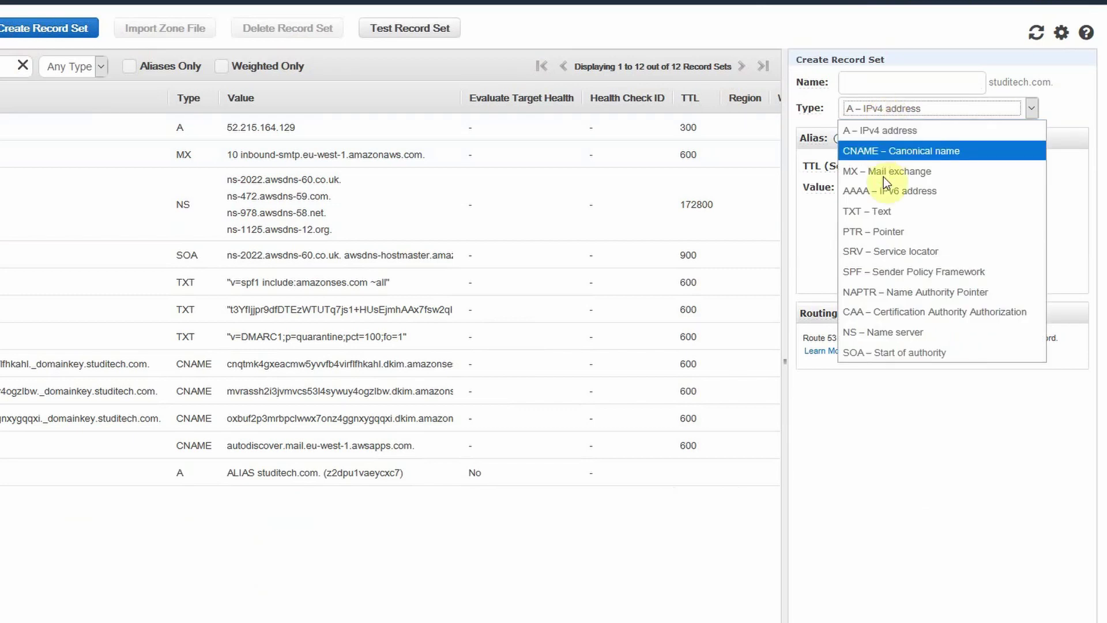
click(884, 210)
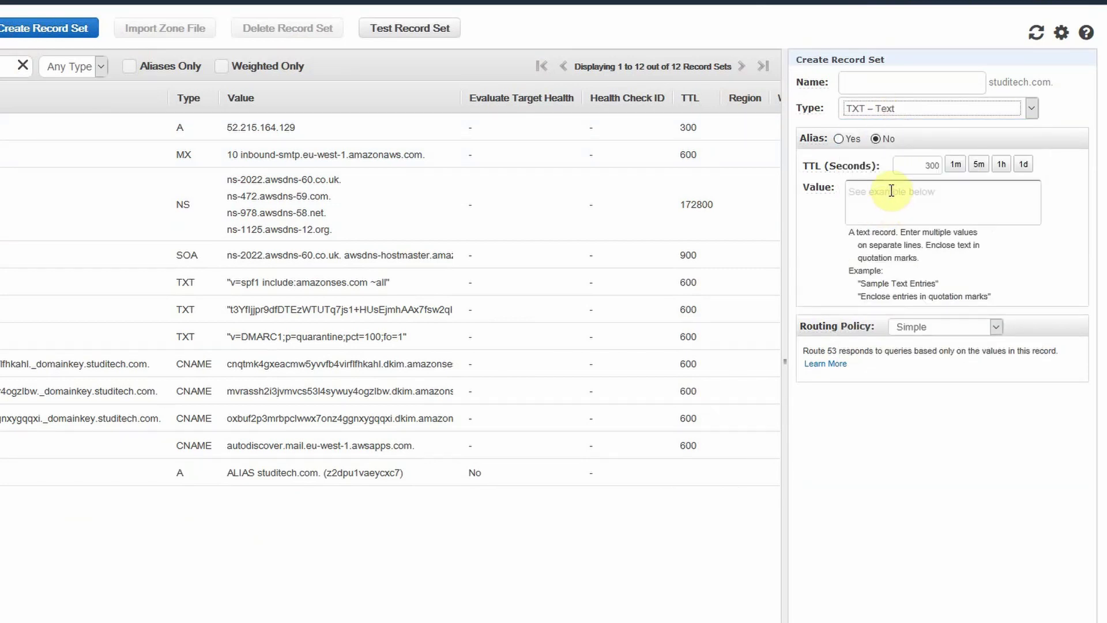
click(891, 190)
text(google-site-verification=GCsurPbalUVI_P1j7b4zcktoaTjknNFb62gfTdf6x-g)
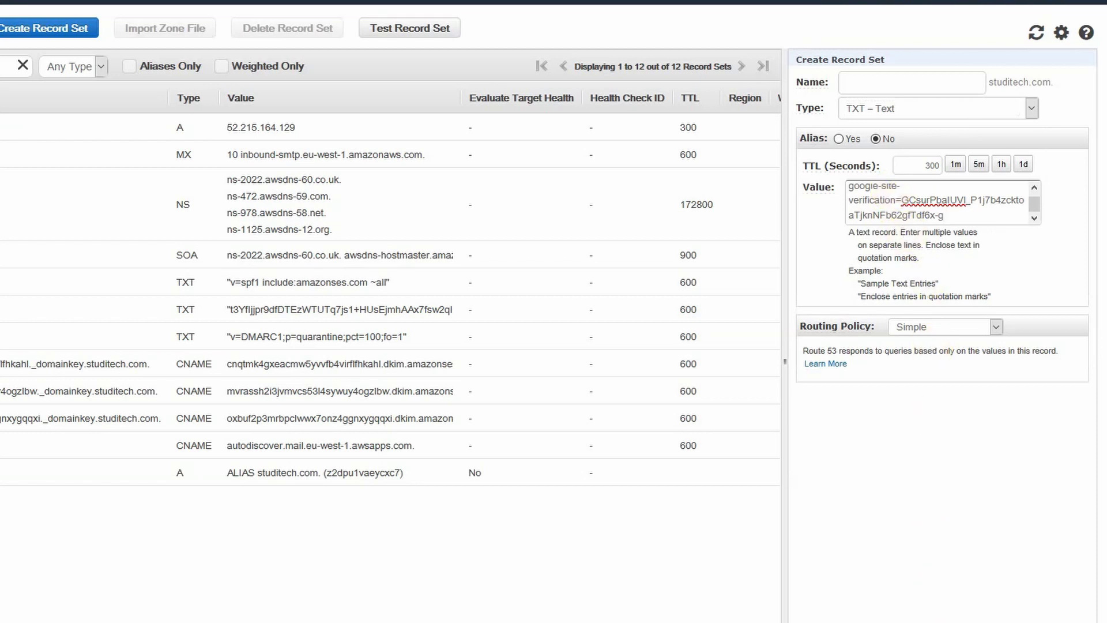
click(951, 616)
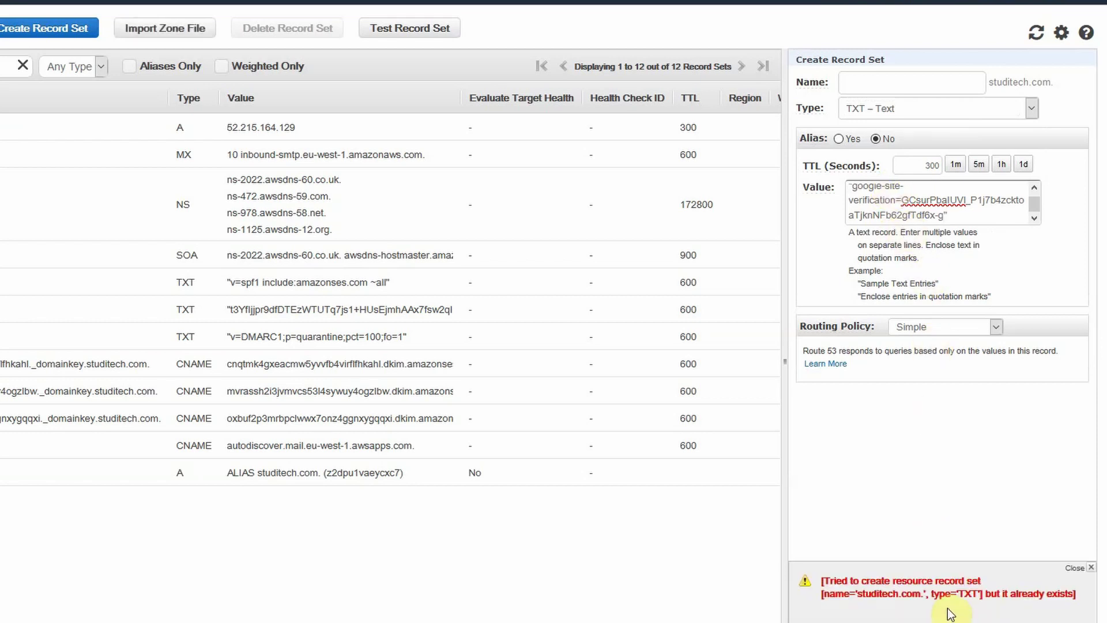